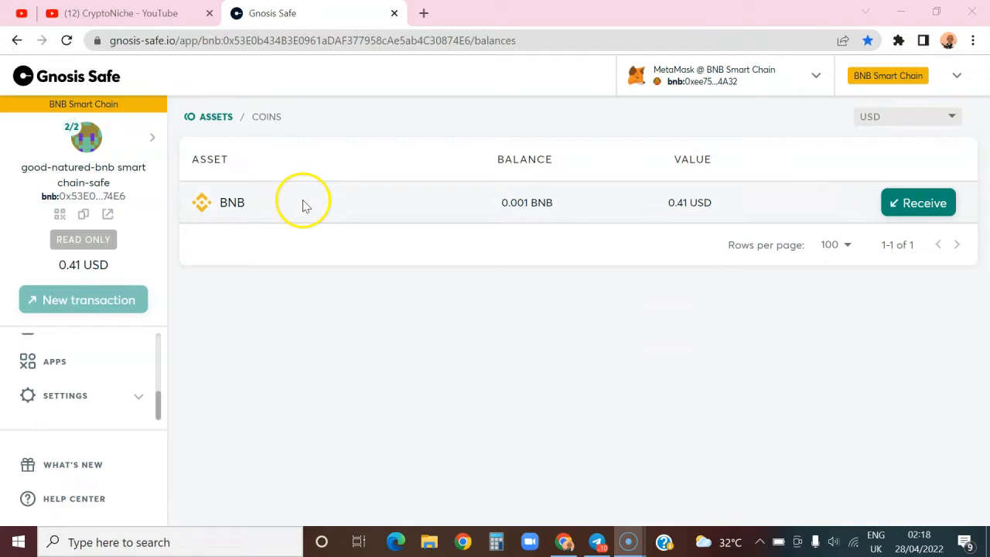
Switch to the CryptoNiche YouTube channel and look through its uploaded videos.
mouse_move(362, 215)
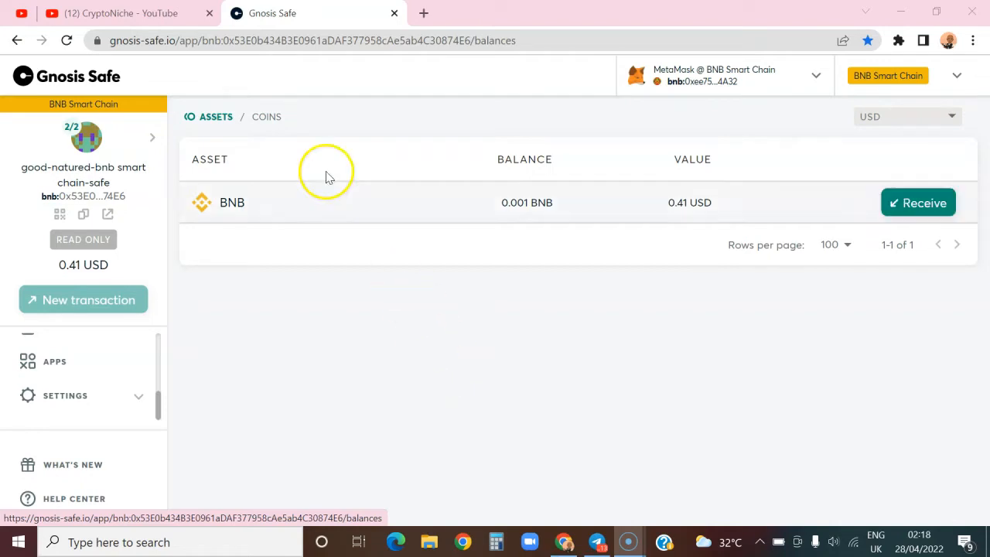
click(157, 23)
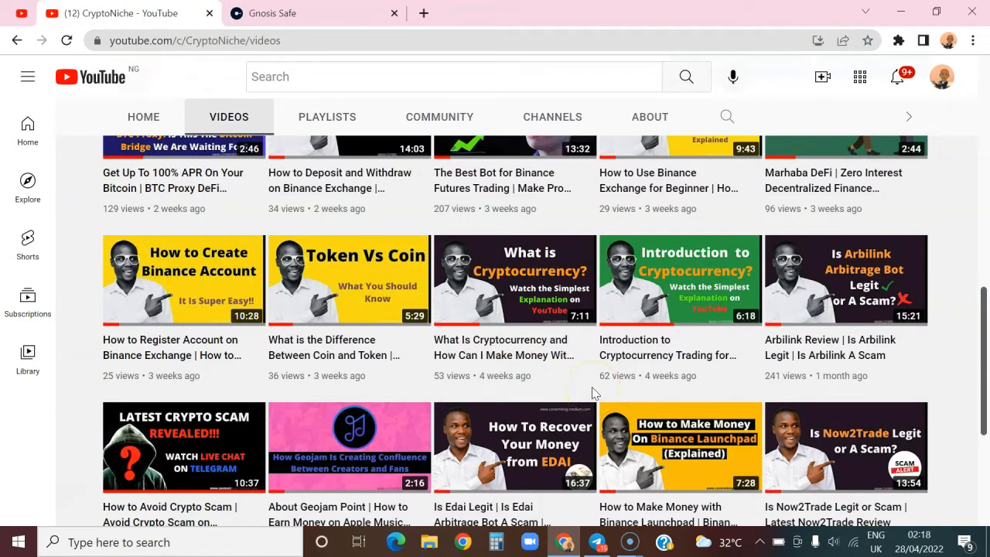
mouse_move(592, 380)
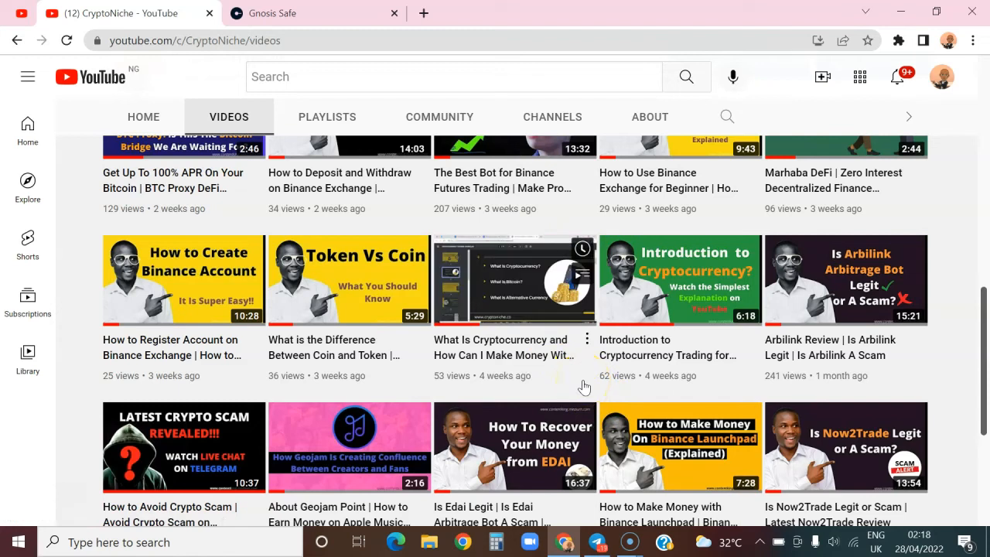
scroll(581, 385, down, 2)
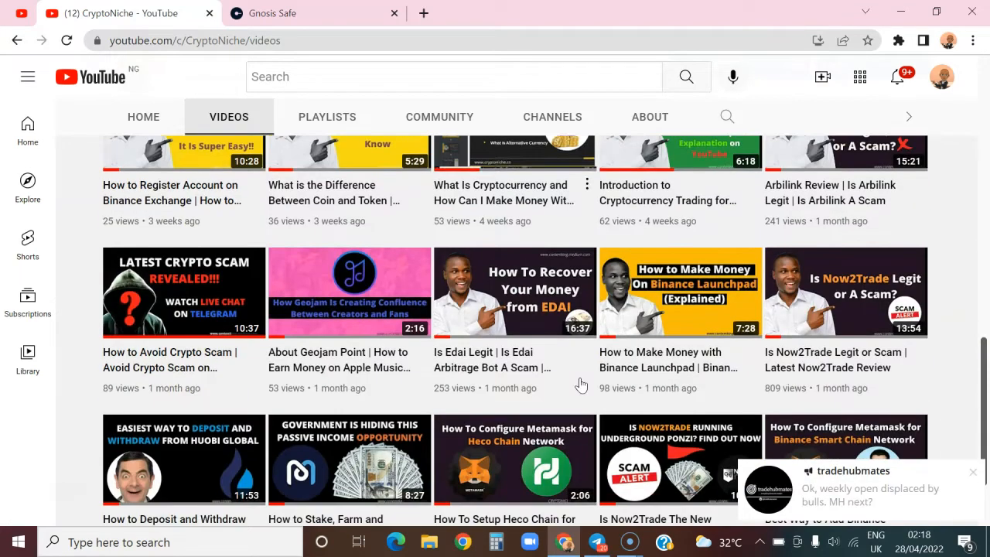
scroll(582, 342, up, 2)
scroll(581, 341, up, 1)
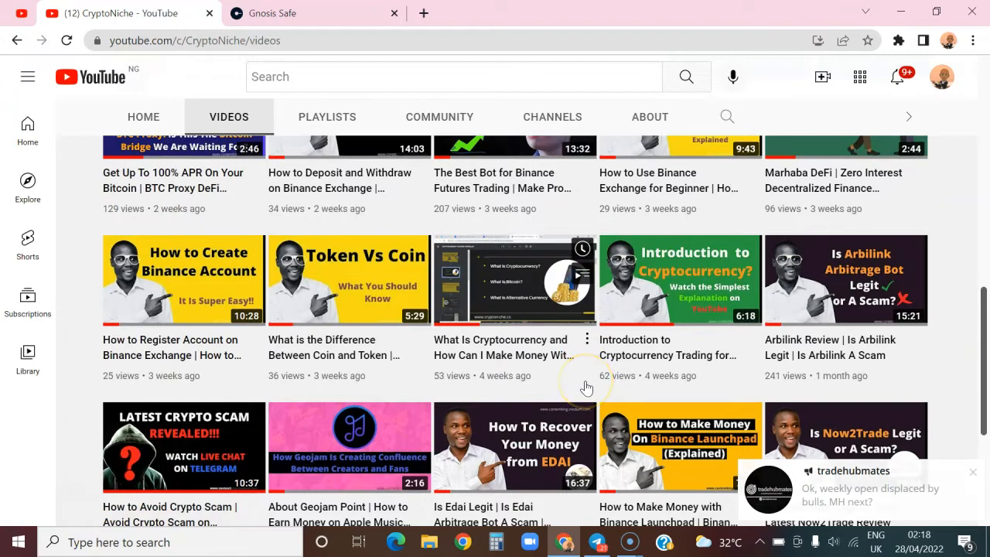
scroll(587, 386, down, 3)
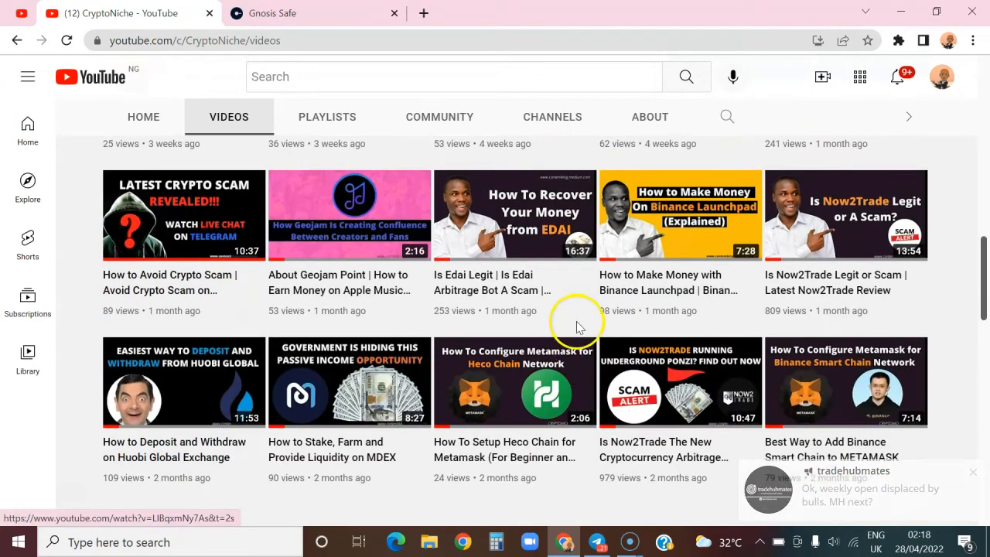
scroll(578, 322, down, 4)
scroll(580, 329, down, 3)
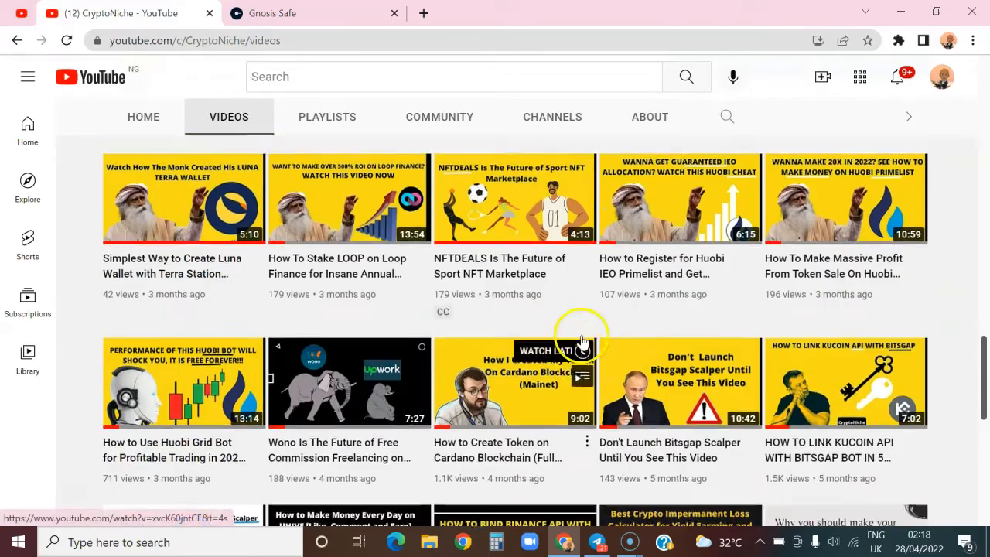
scroll(582, 340, up, 15)
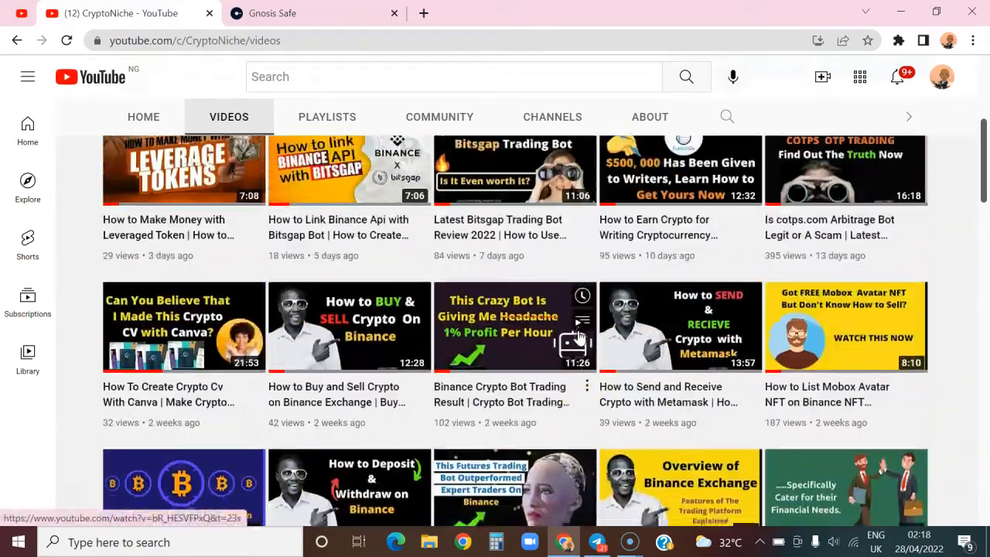
scroll(579, 336, down, 5)
scroll(578, 336, up, 5)
scroll(576, 338, down, 5)
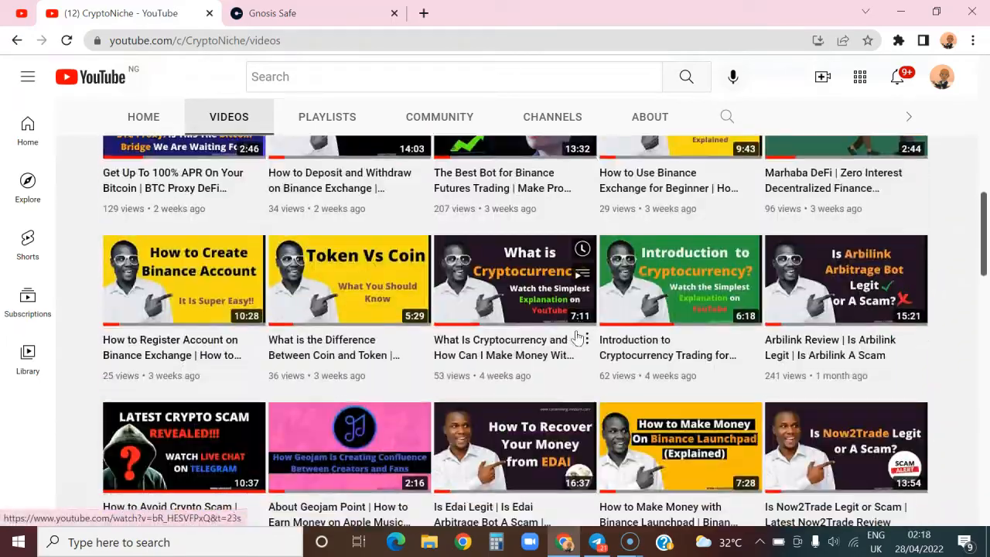
scroll(579, 336, up, 5)
scroll(596, 371, up, 3)
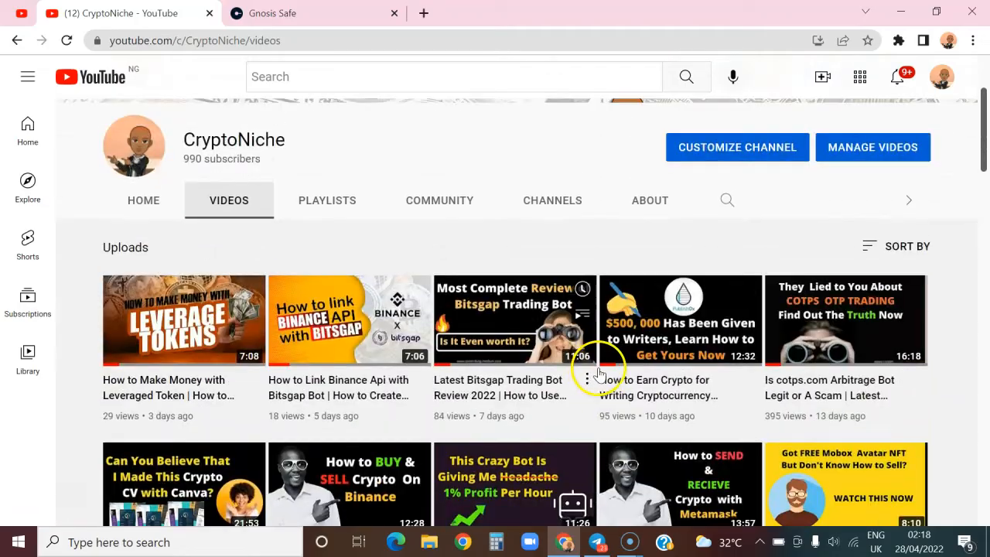
scroll(598, 374, down, 15)
scroll(588, 343, up, 4)
scroll(587, 342, down, 5)
scroll(585, 341, up, 7)
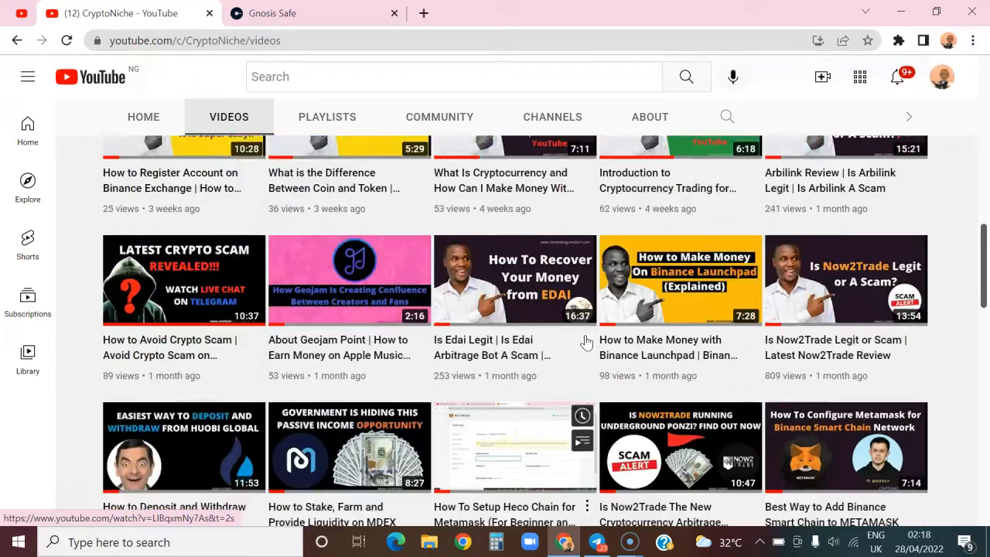
scroll(585, 342, up, 5)
scroll(585, 341, down, 2)
scroll(586, 341, up, 2)
scroll(586, 342, down, 4)
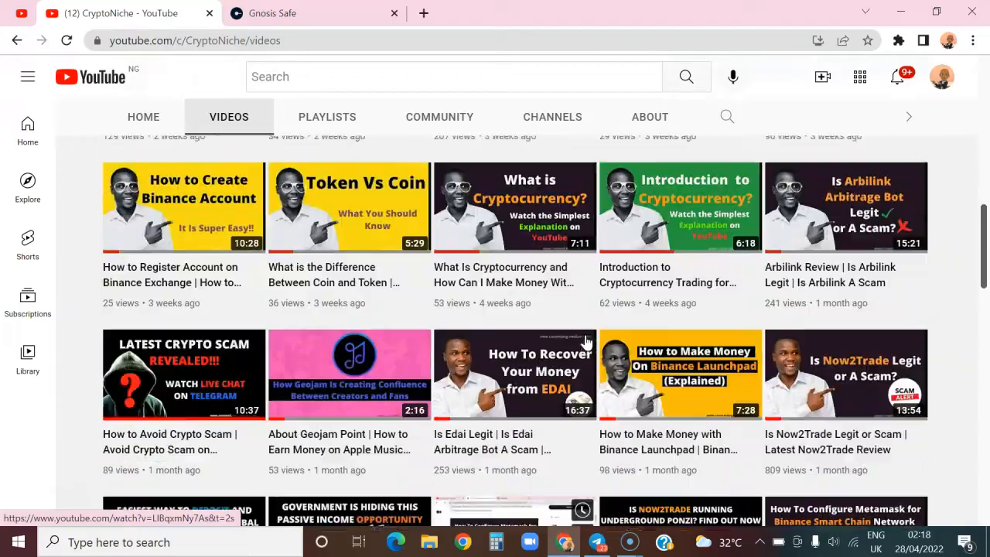
scroll(586, 341, up, 4)
scroll(586, 342, down, 4)
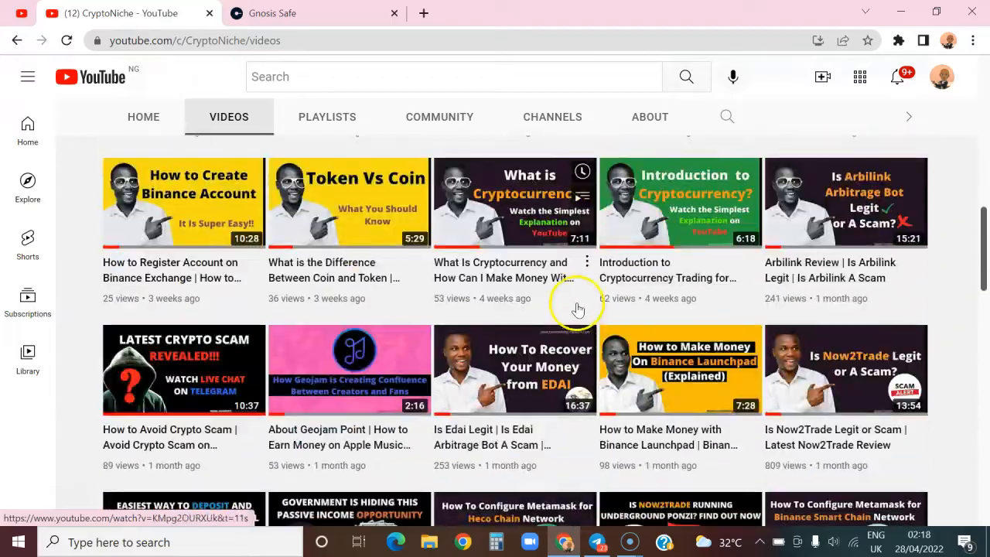
scroll(579, 309, up, 3)
scroll(580, 309, up, 4)
scroll(579, 310, down, 4)
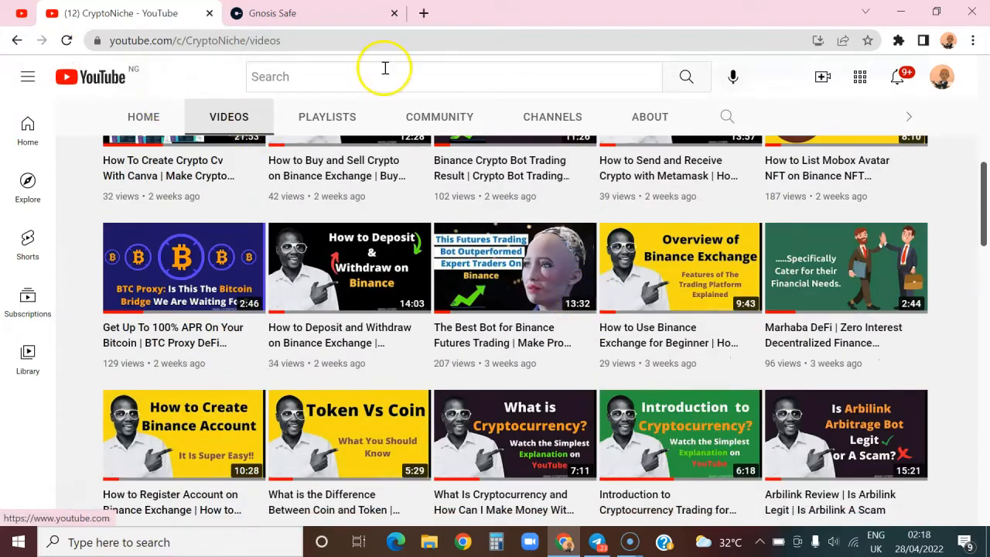
Return to the Gnosis Safe page and inspect the active MetaMask account and its address.
click(312, 14)
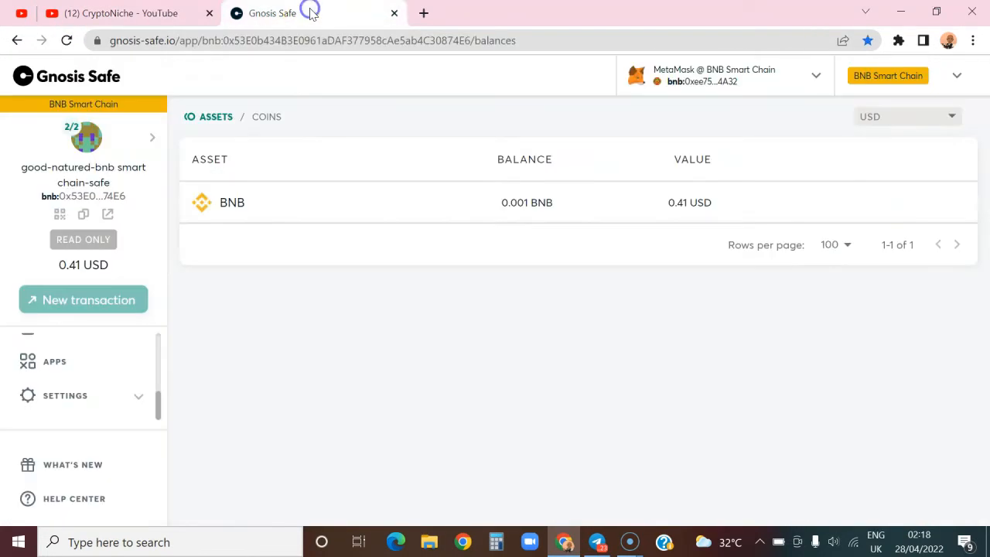
mouse_move(777, 203)
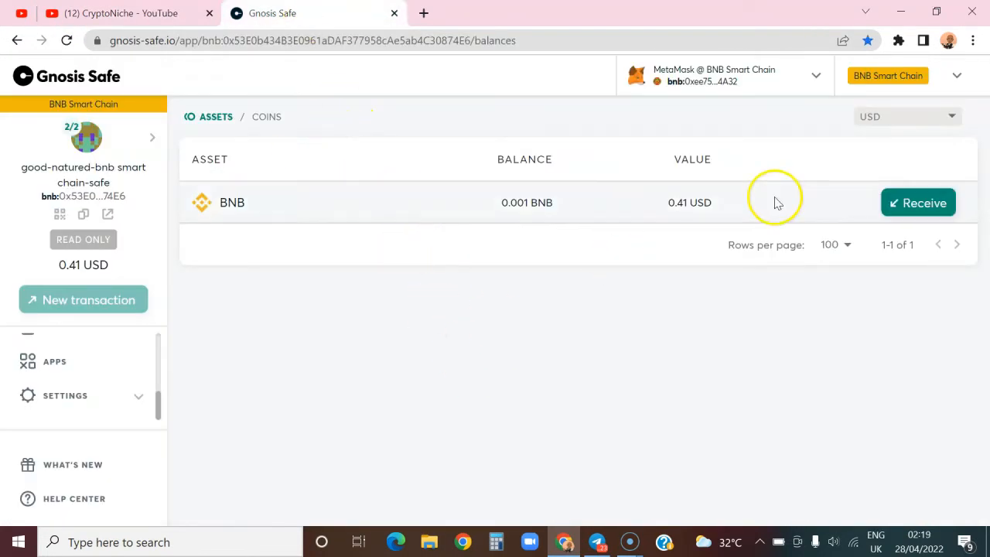
click(898, 40)
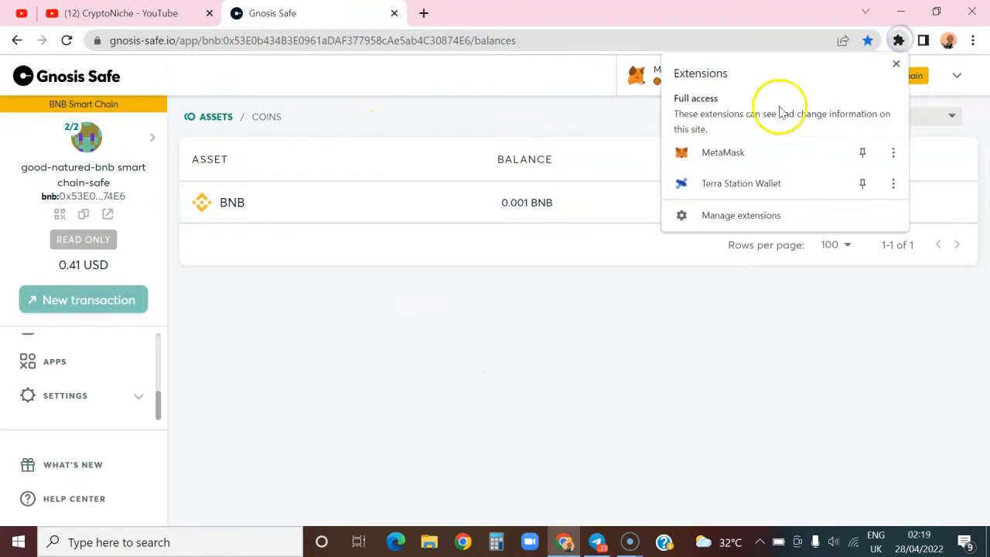
click(770, 159)
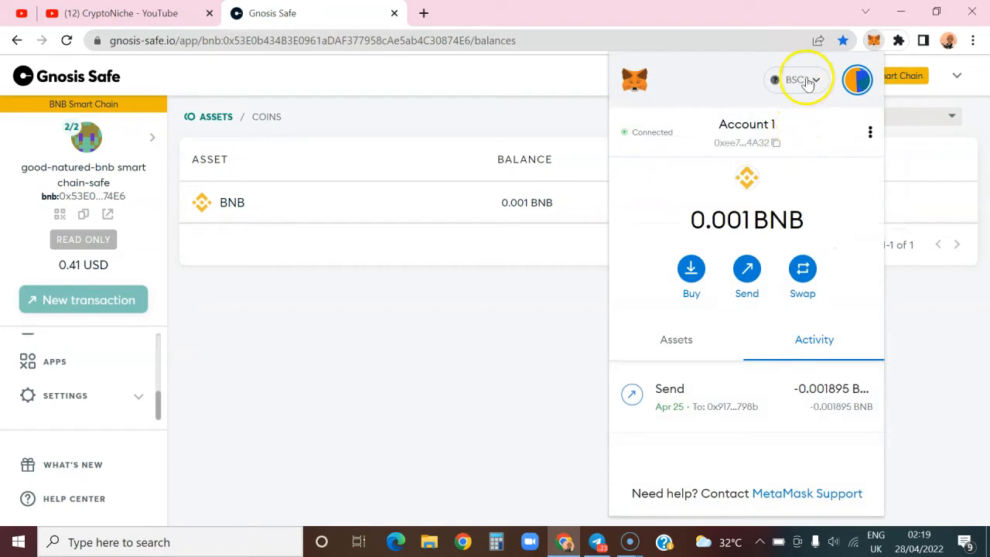
click(772, 141)
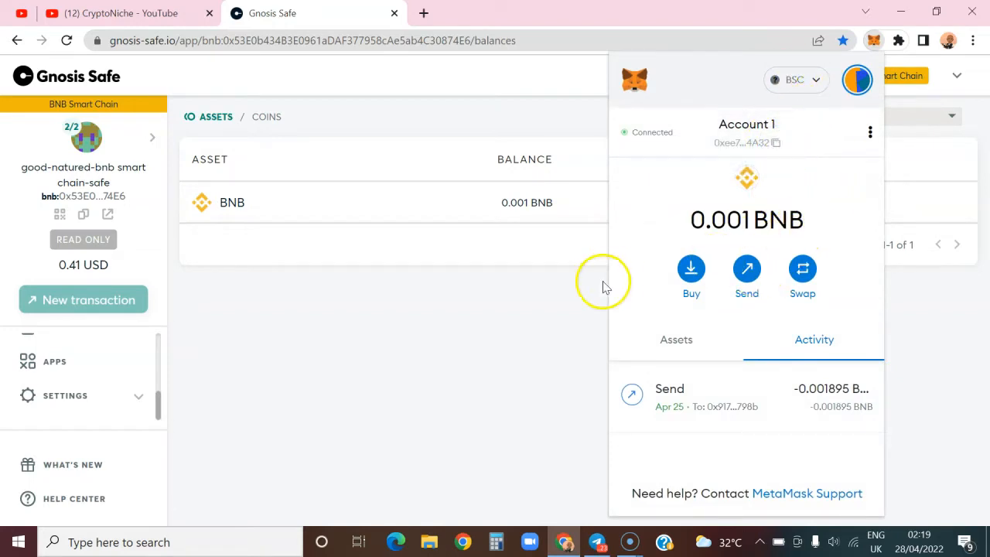
click(525, 341)
mouse_move(616, 195)
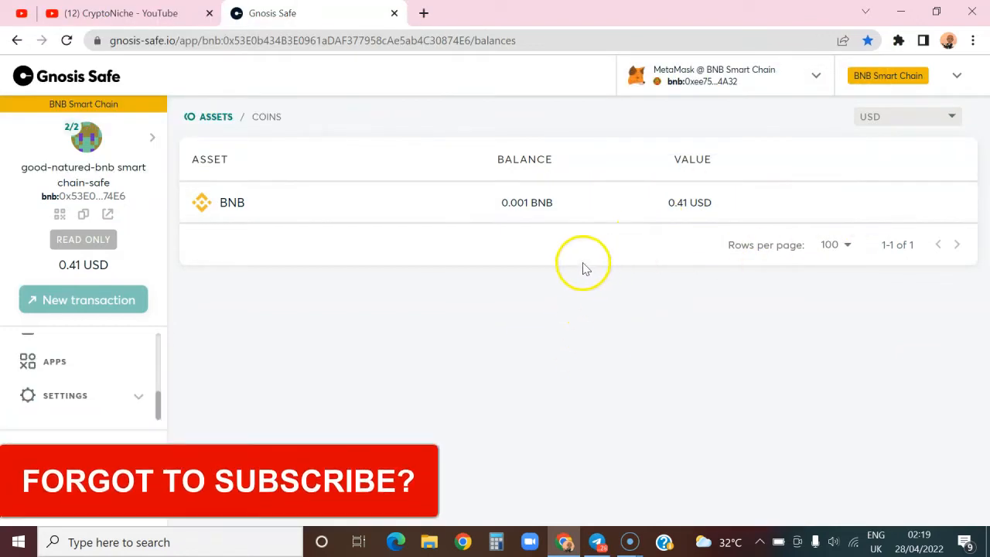
mouse_move(810, 212)
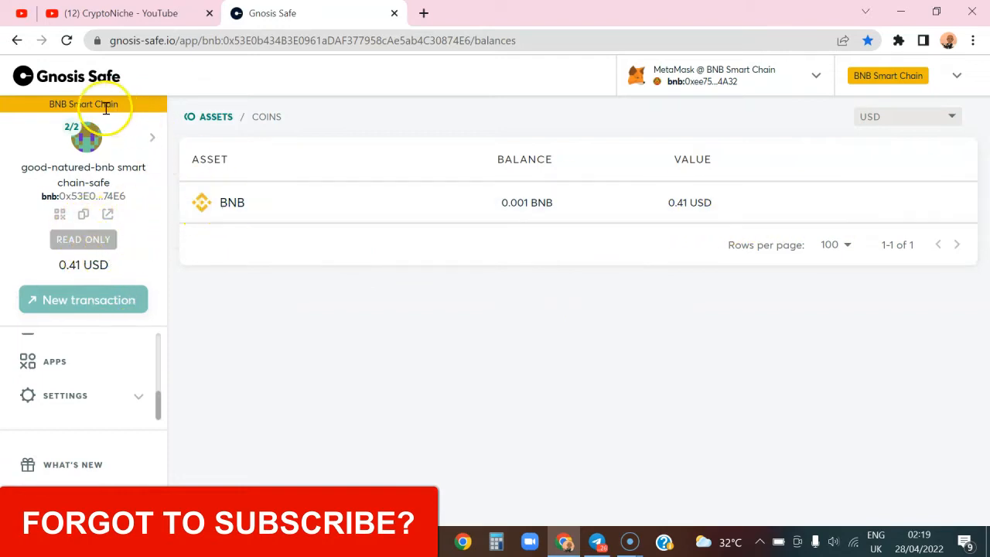
Reload the Gnosis Safe page and select the good-natured BNB Smart Chain safe from the list of safes.
click(66, 40)
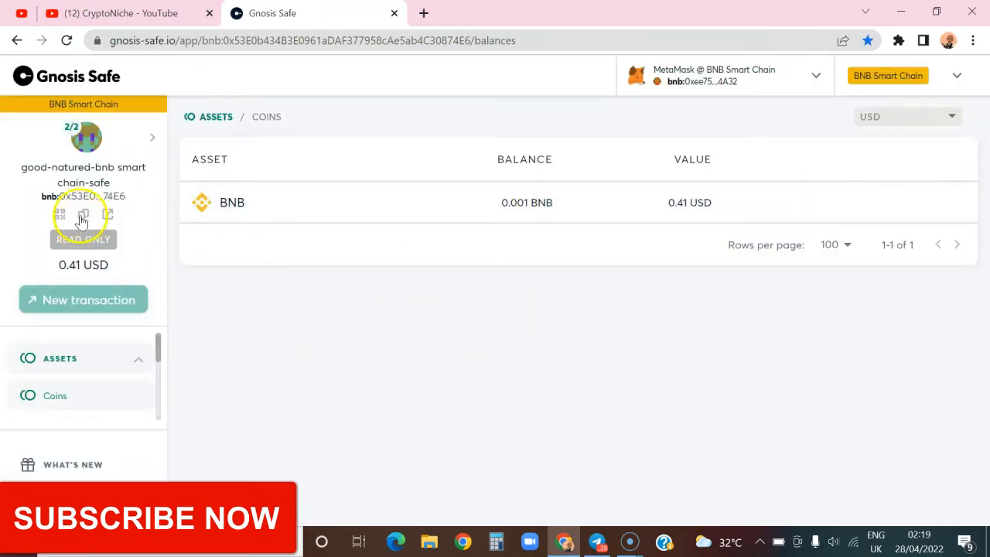
click(149, 138)
click(122, 198)
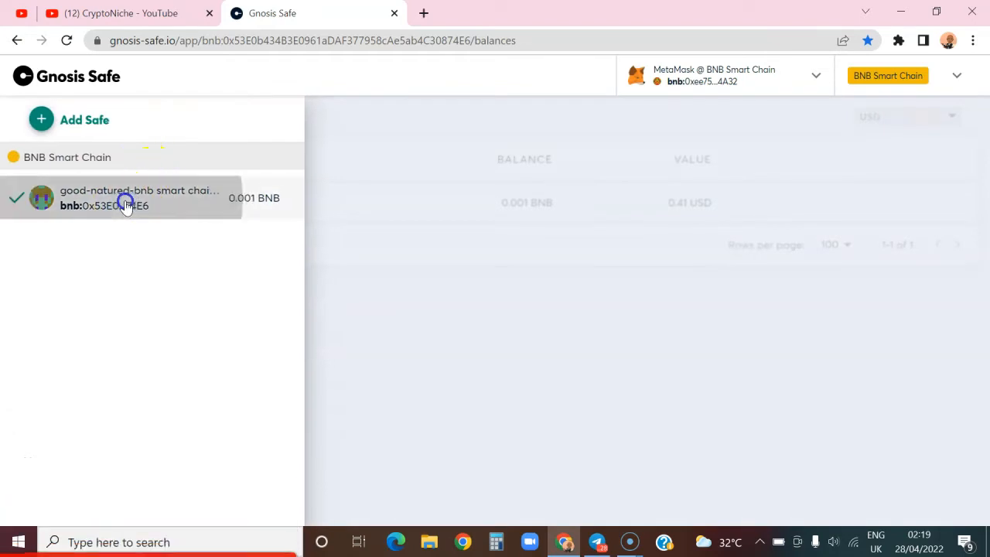
mouse_move(769, 203)
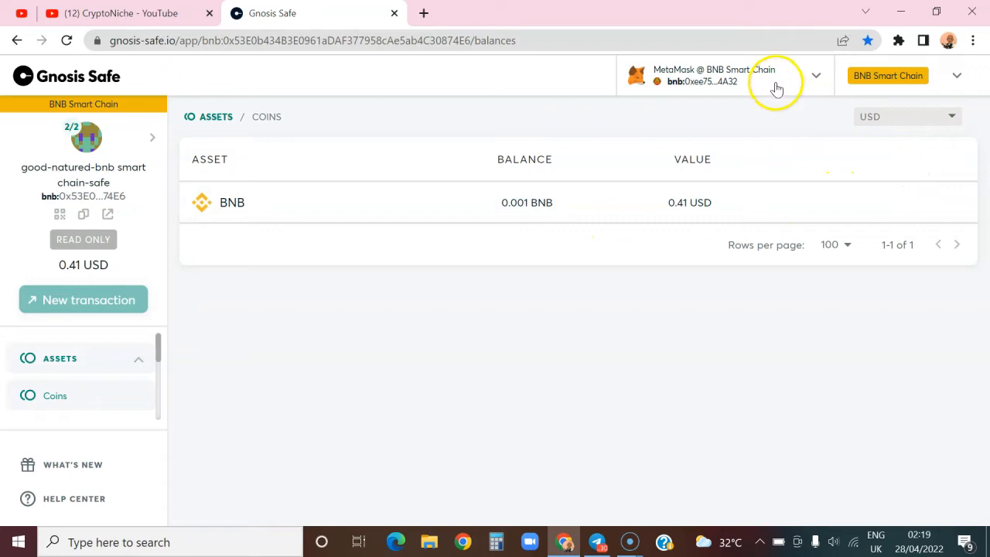
Check the wallet connected to the safe and switch the active MetaMask account to Gnosis Tutorial.
click(817, 79)
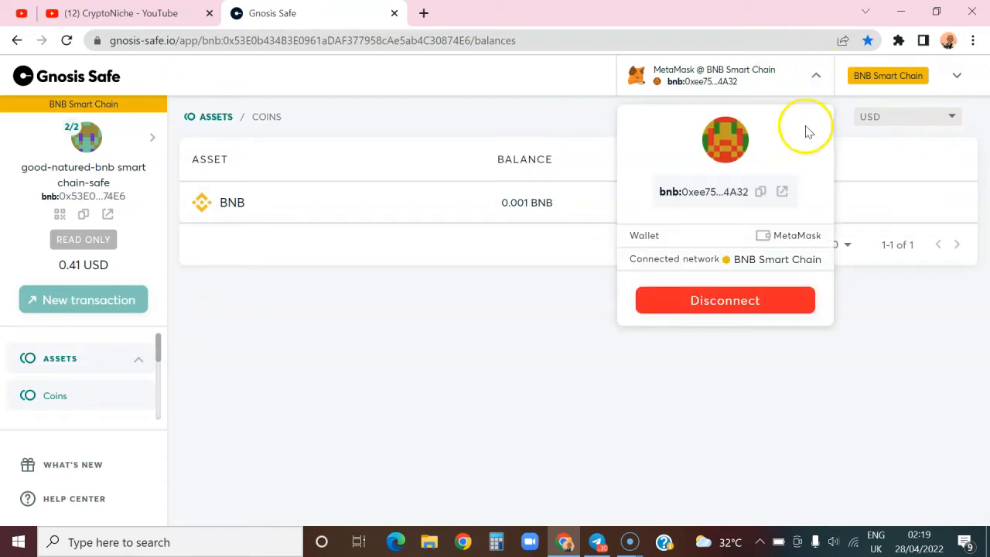
click(898, 40)
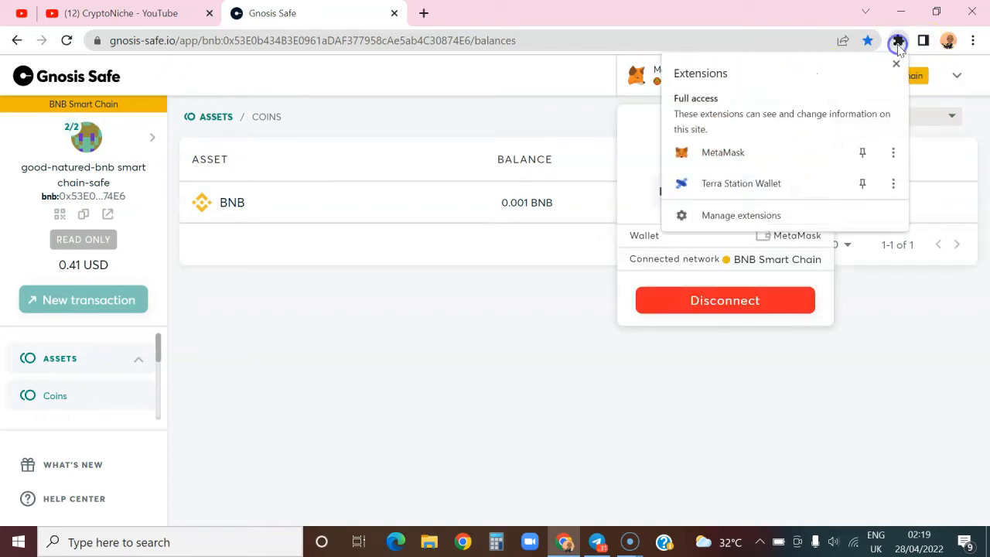
click(779, 153)
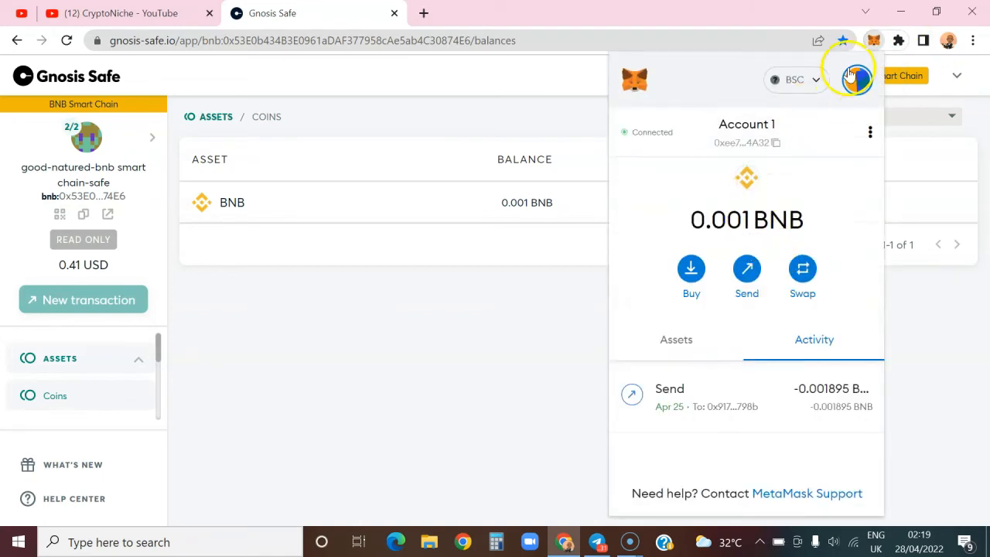
click(851, 77)
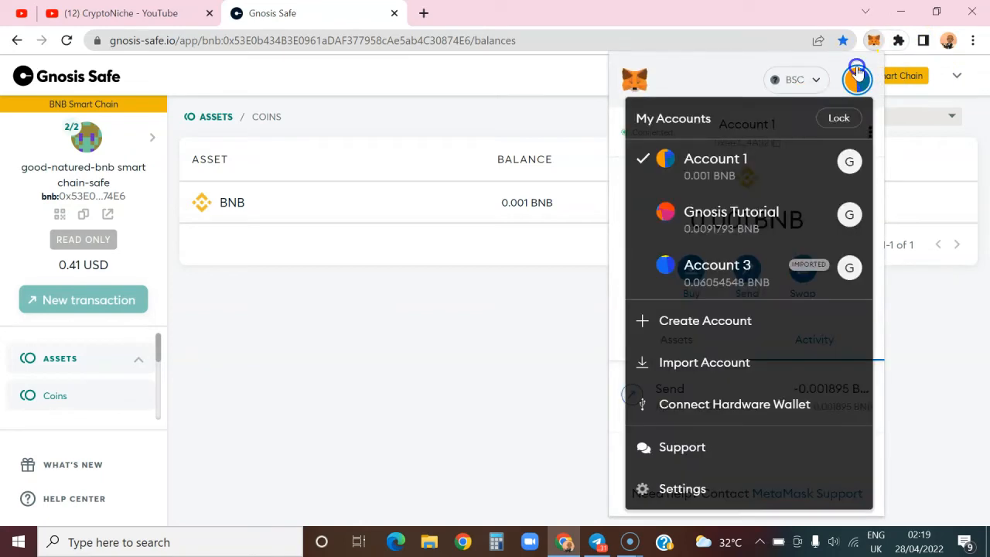
click(739, 226)
click(545, 298)
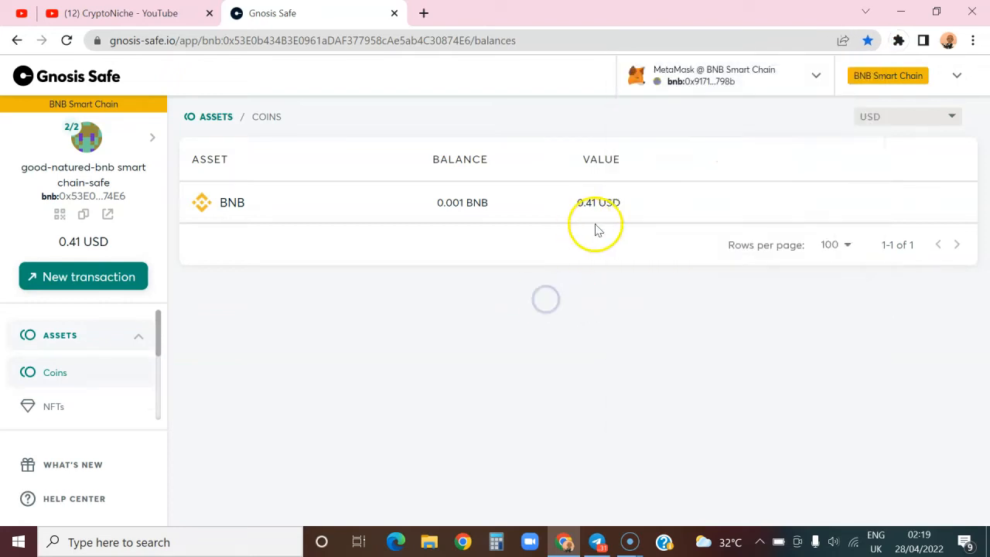
mouse_move(744, 198)
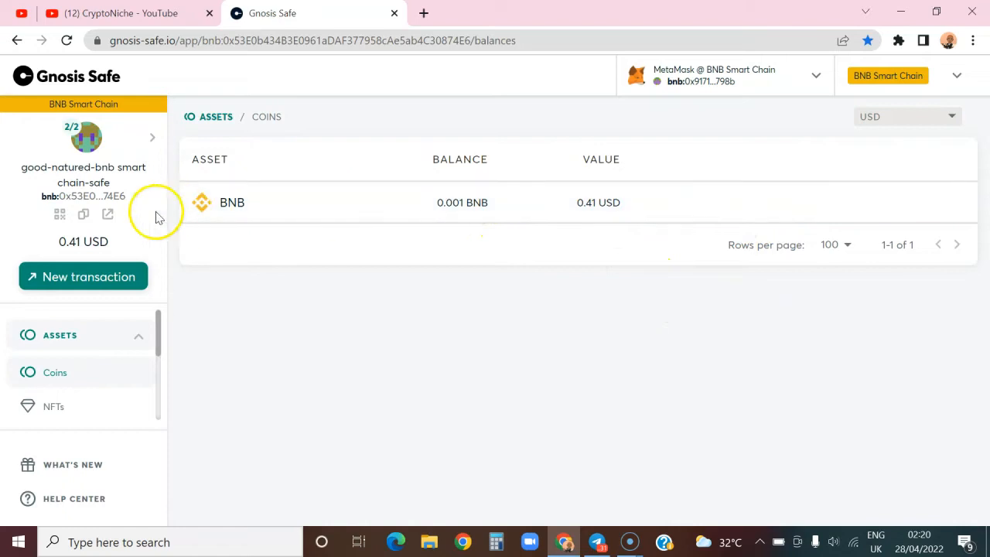
Switch the active MetaMask account back to Account 1 and copy its wallet address.
click(819, 77)
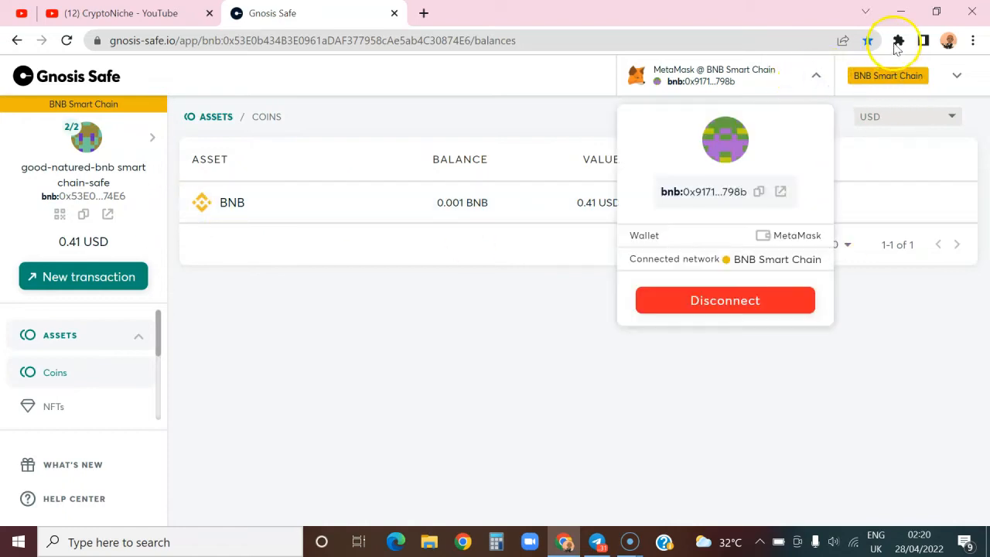
click(895, 47)
click(755, 155)
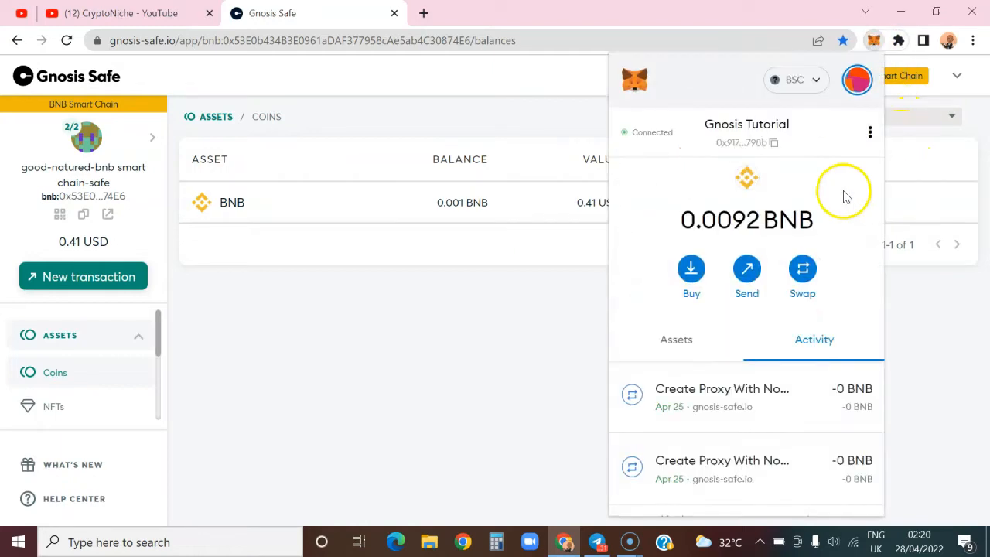
click(856, 79)
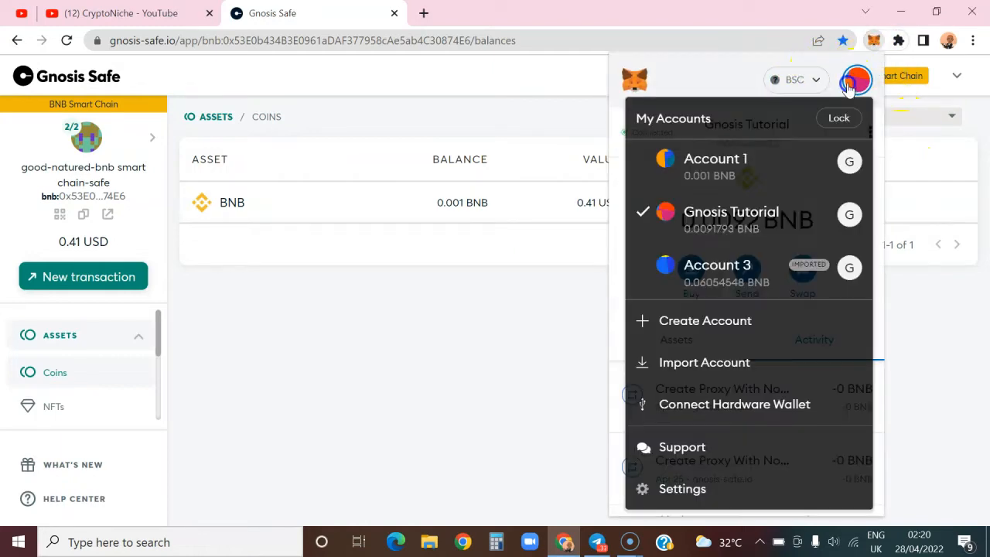
click(748, 157)
click(768, 140)
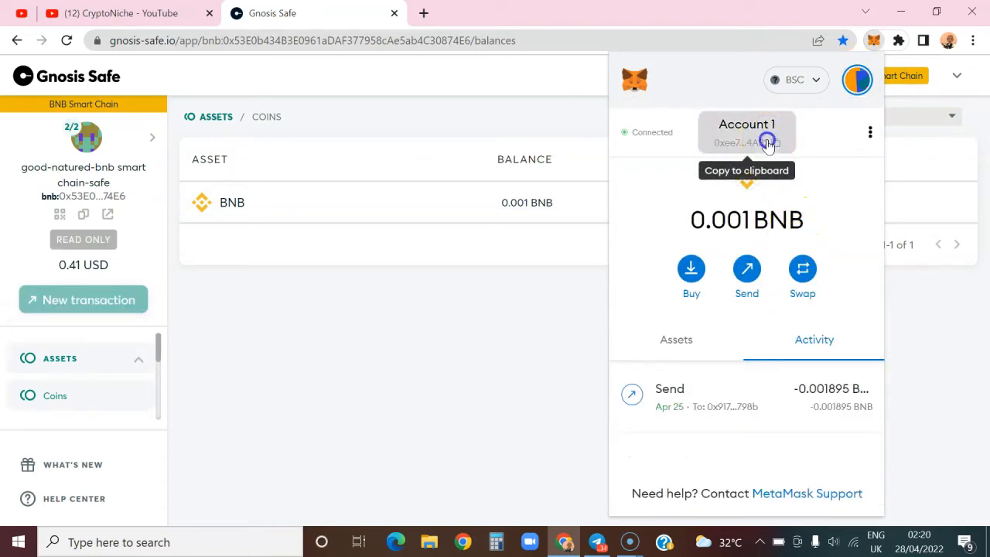
click(569, 294)
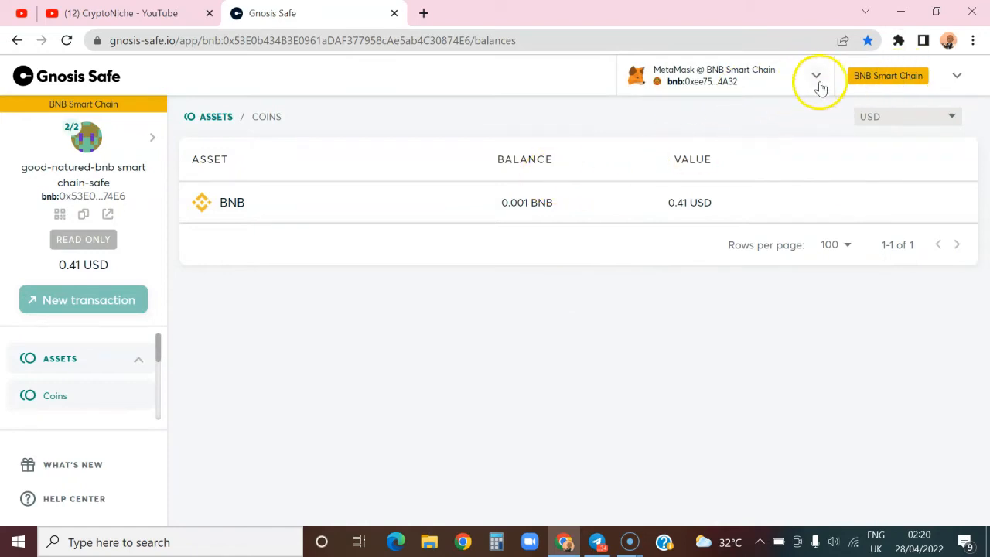
Switch the active MetaMask account to Gnosis Tutorial and return to the safe's coin balances.
click(899, 40)
click(791, 153)
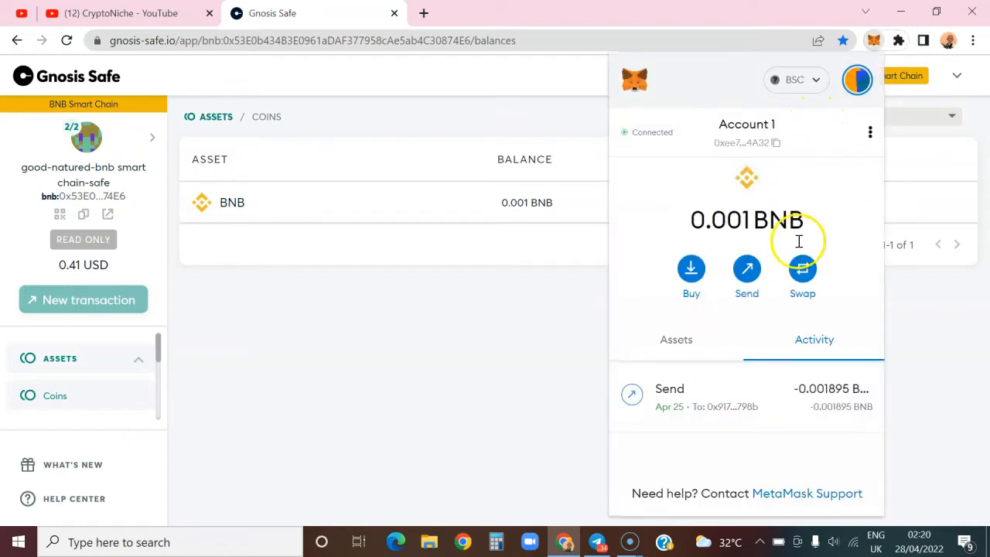
click(857, 81)
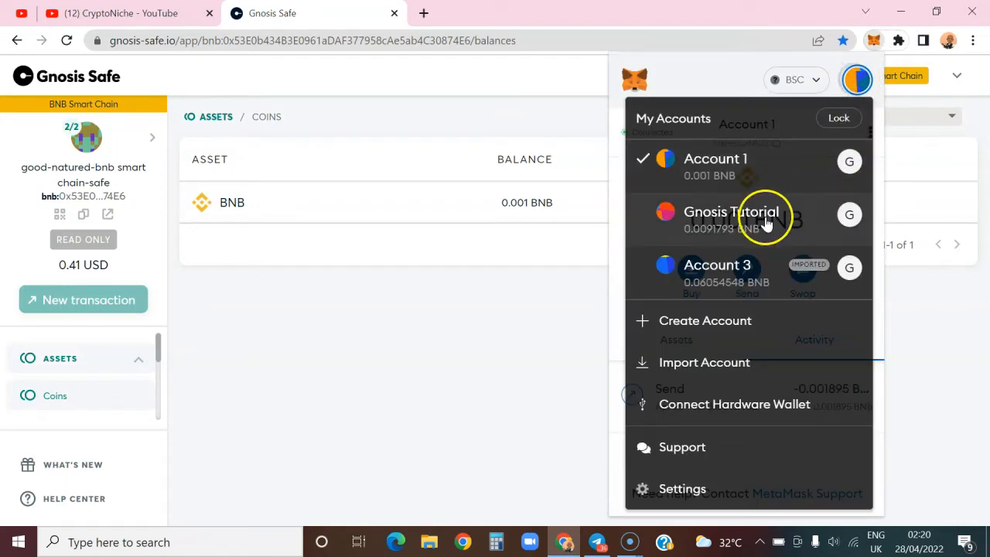
click(806, 221)
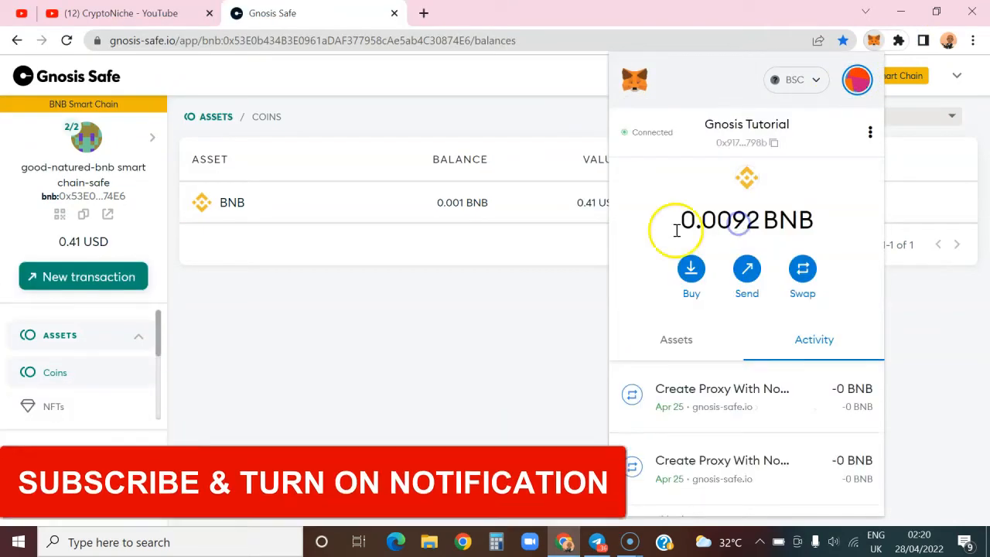
click(484, 331)
Set up a BNB transfer from the safe to the copied wallet address, using the maximum amount of 0.001 BNB, and proceed to its review.
mouse_move(712, 221)
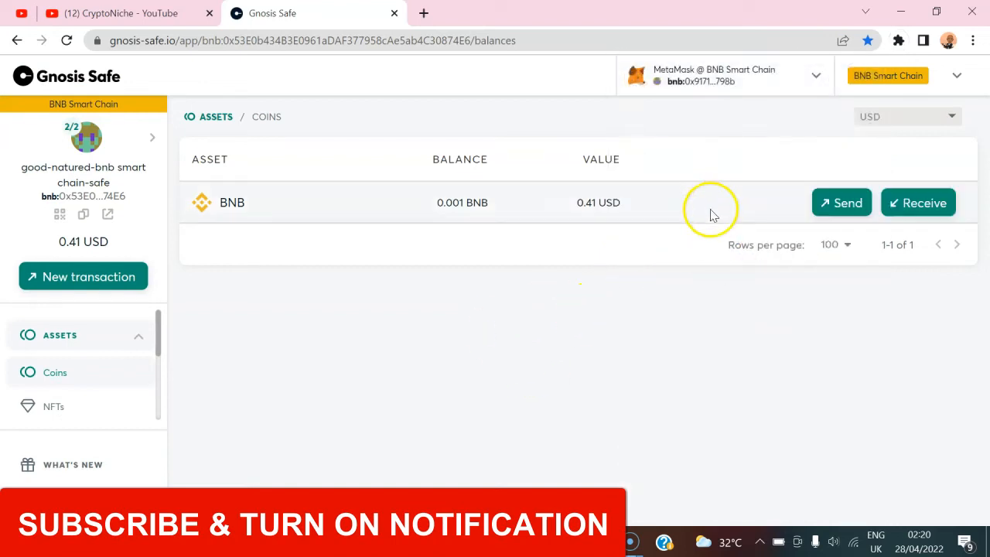
click(838, 203)
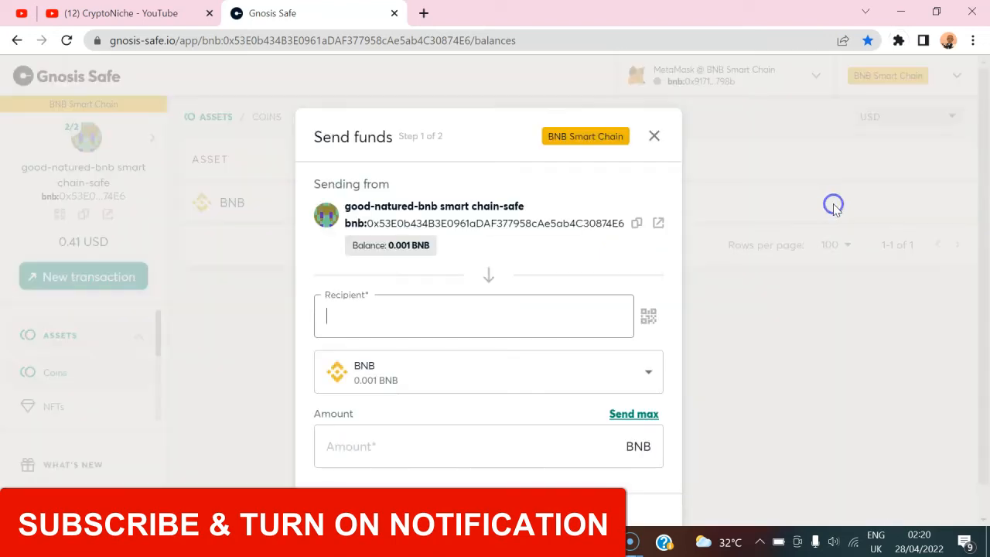
click(450, 291)
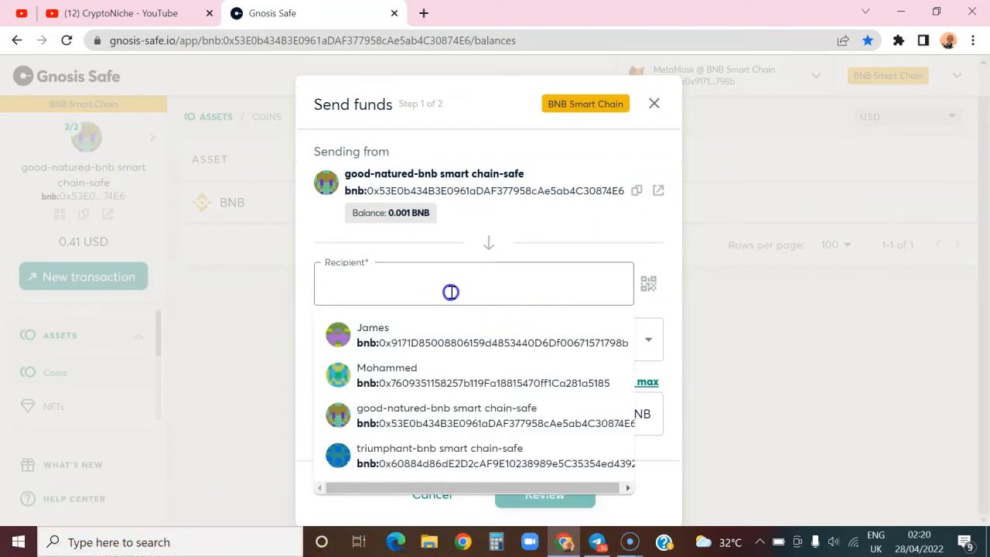
key(ctrl+v)
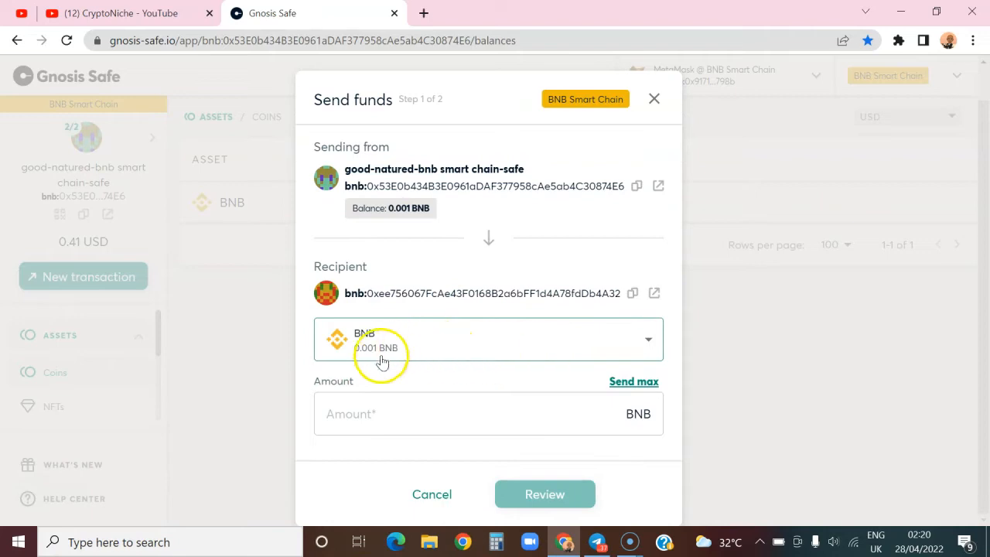
click(644, 389)
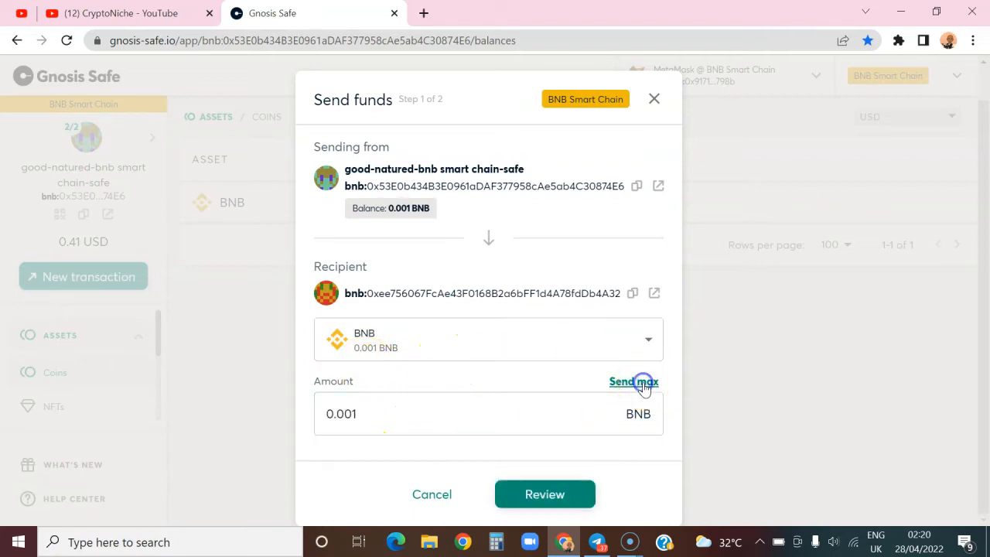
click(551, 495)
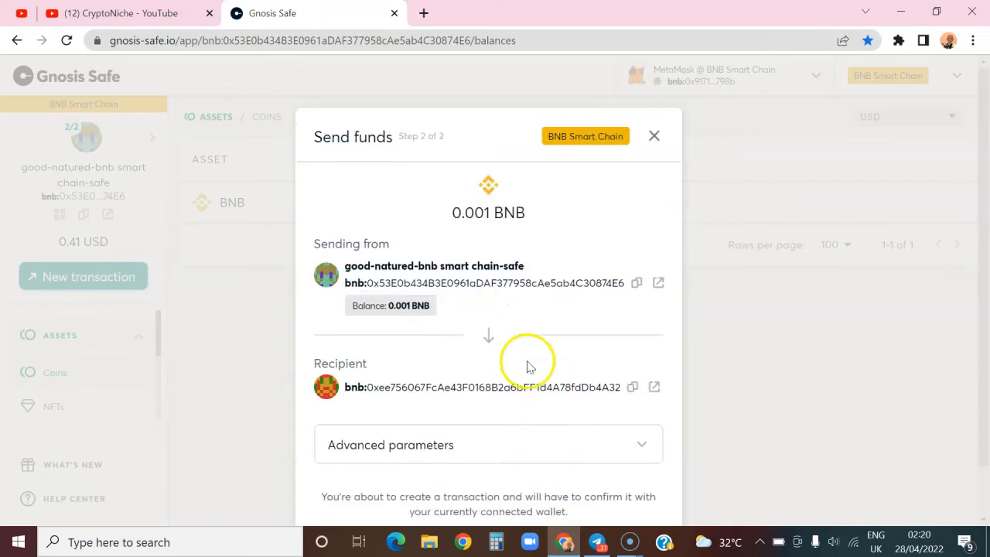
Check the transfer's advanced parameters, submit it, and sign the signature request in MetaMask with the Gnosis Tutorial account.
scroll(528, 367, down, 1)
click(522, 381)
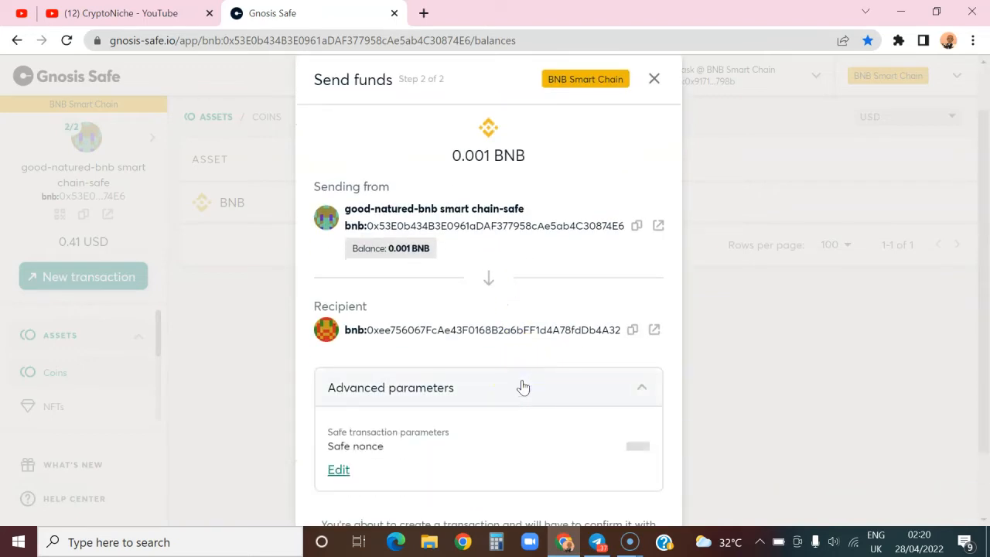
click(523, 385)
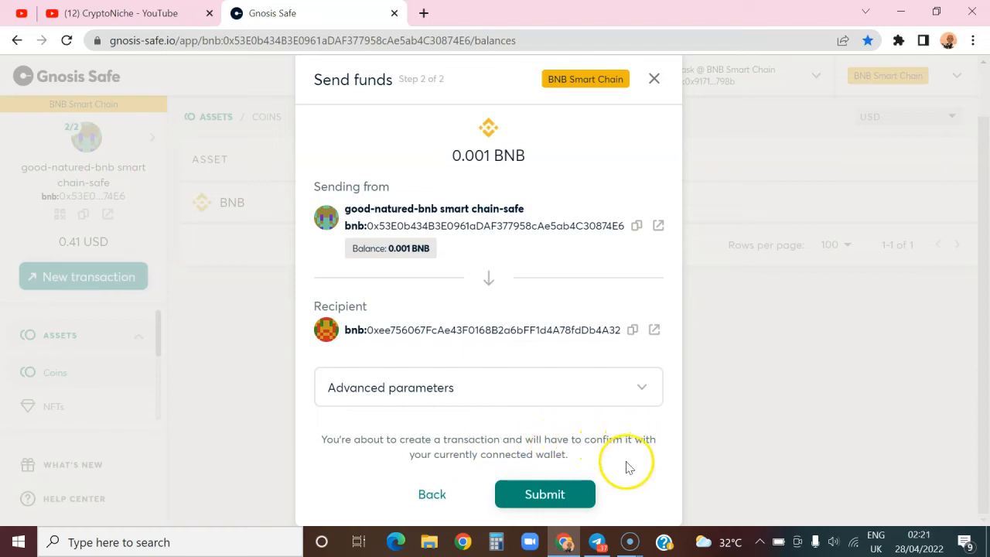
click(545, 494)
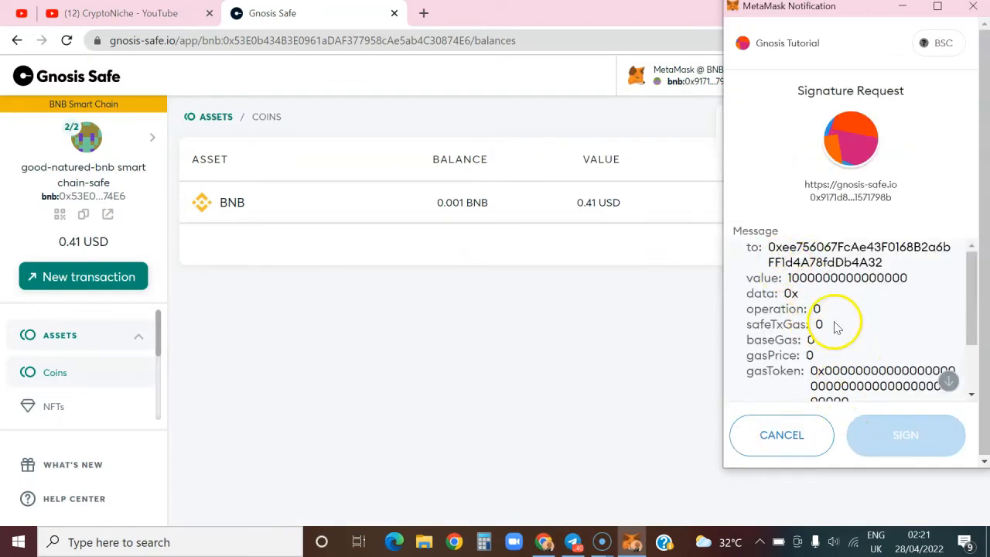
scroll(834, 323, down, 2)
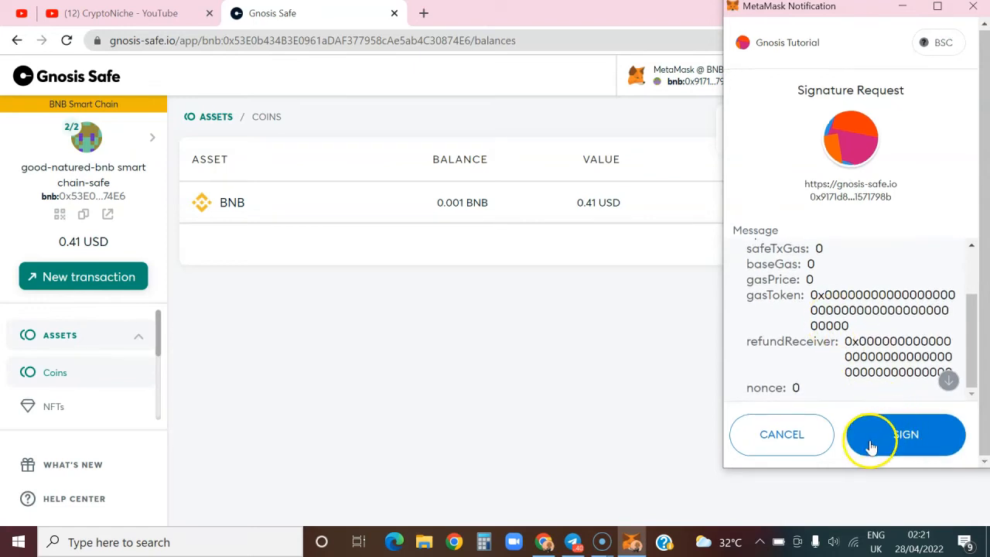
click(907, 436)
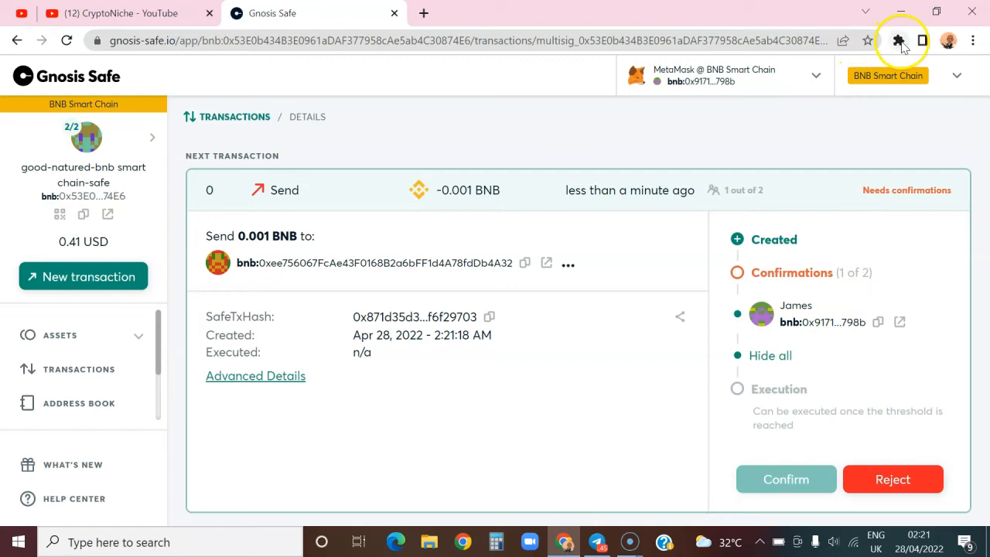
Switch the active MetaMask account to Account 3 and check whether the pending transaction can be confirmed.
click(899, 42)
click(600, 142)
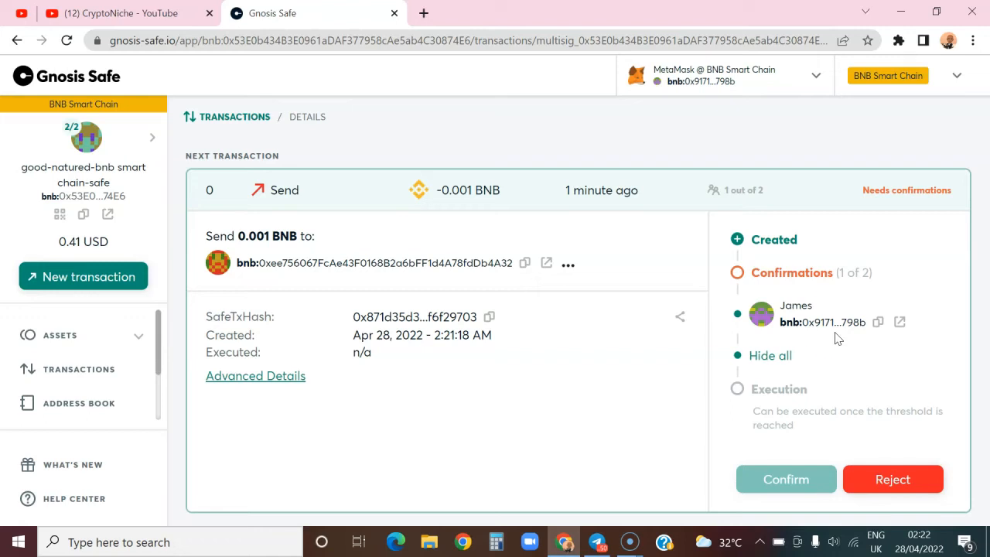
click(898, 42)
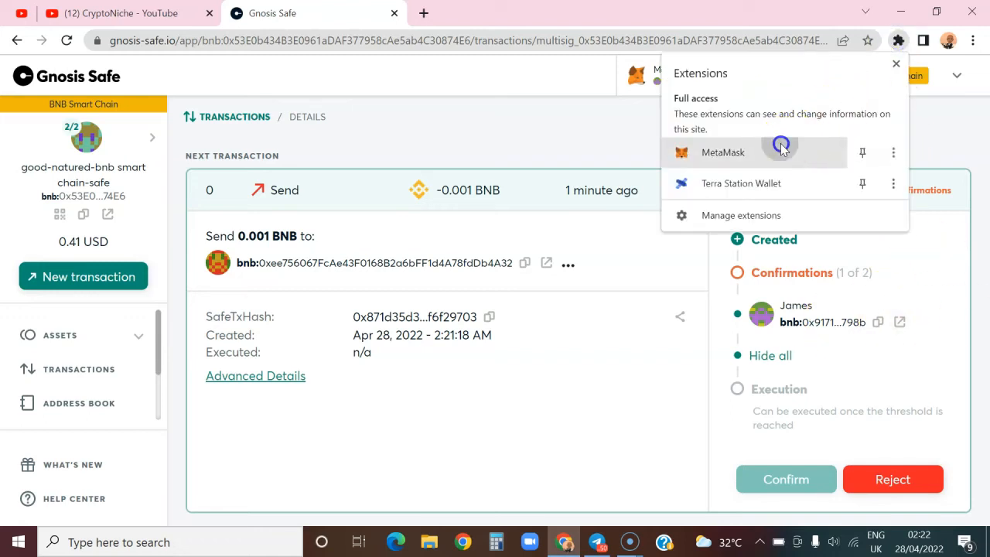
click(778, 148)
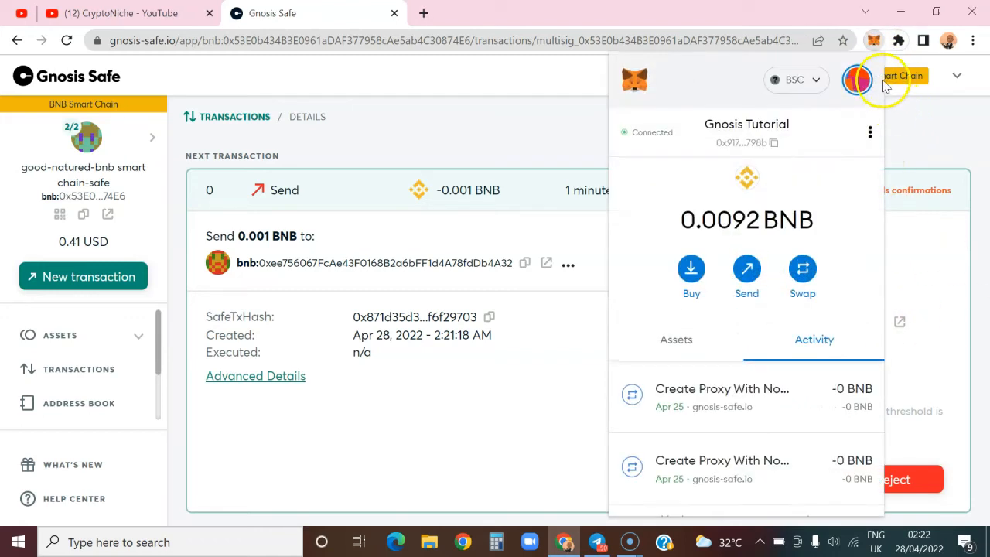
click(857, 81)
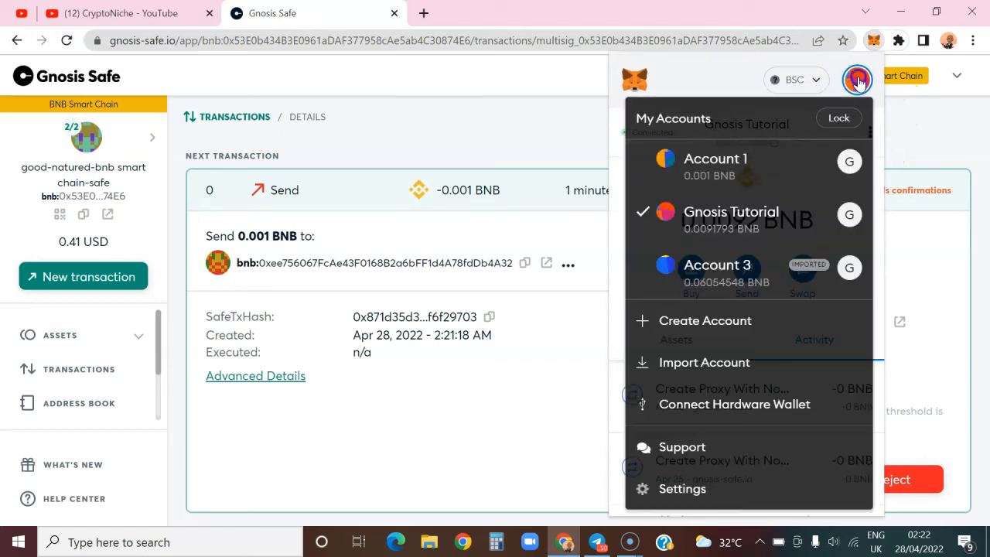
click(747, 280)
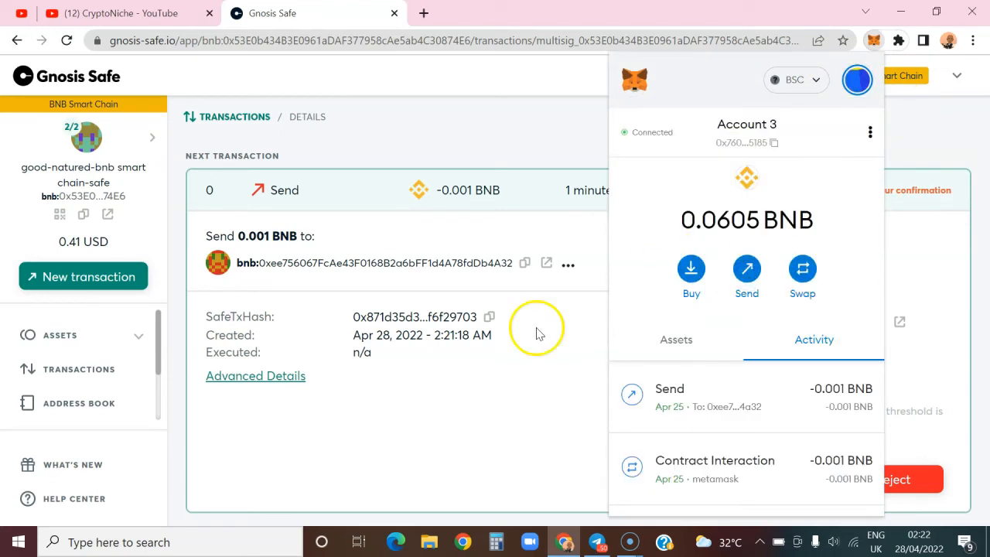
click(564, 125)
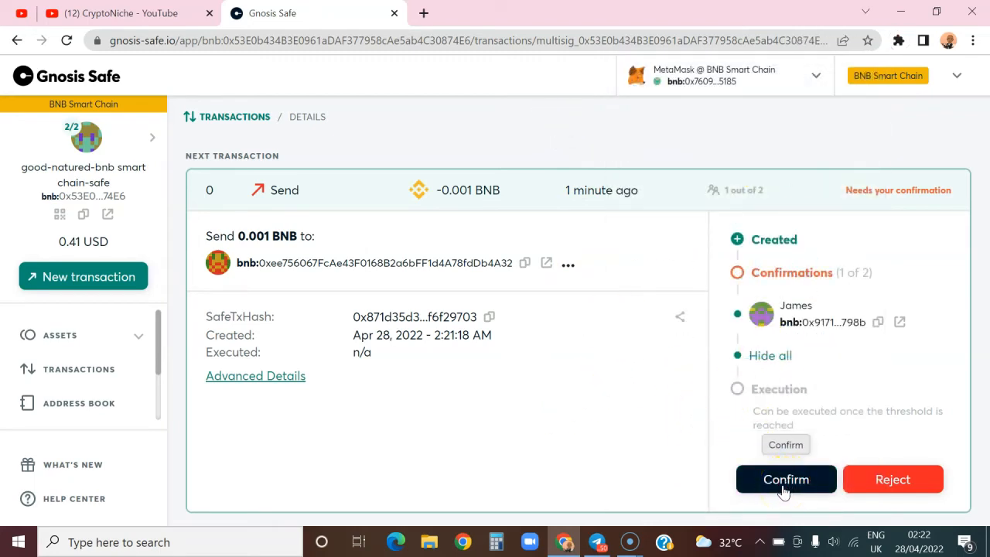
Switch the active MetaMask account to Account 1 and check its confirmation option for the pending transaction.
click(898, 40)
click(784, 158)
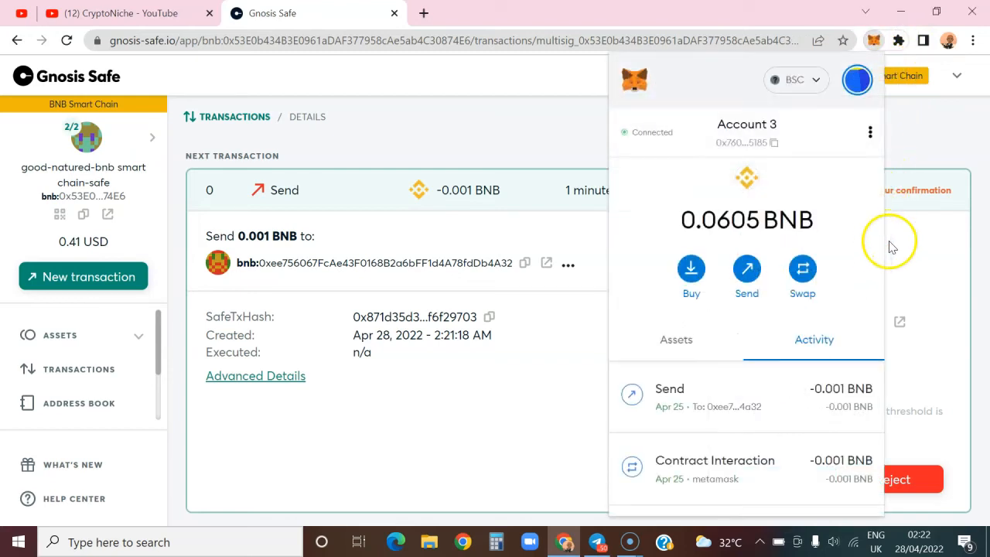
click(858, 80)
click(716, 160)
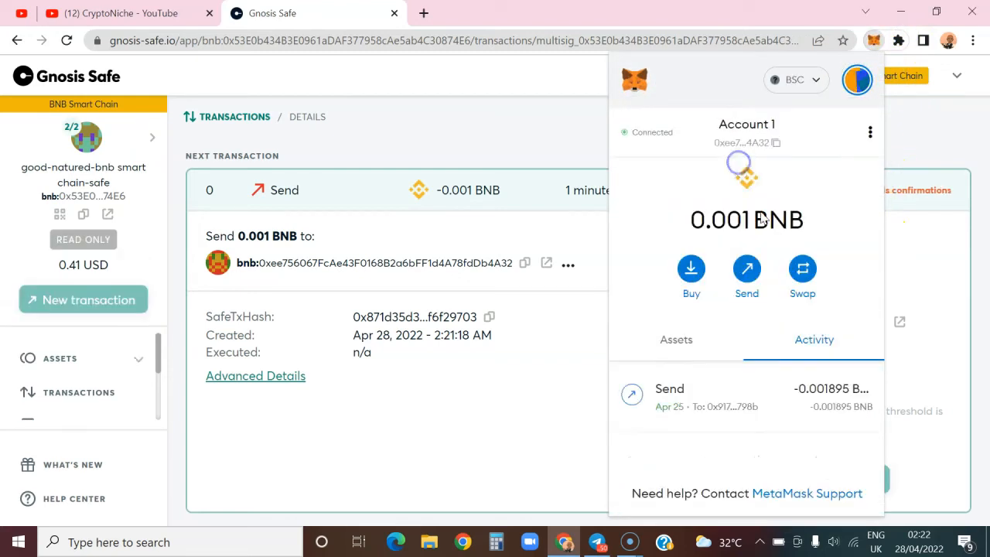
click(542, 365)
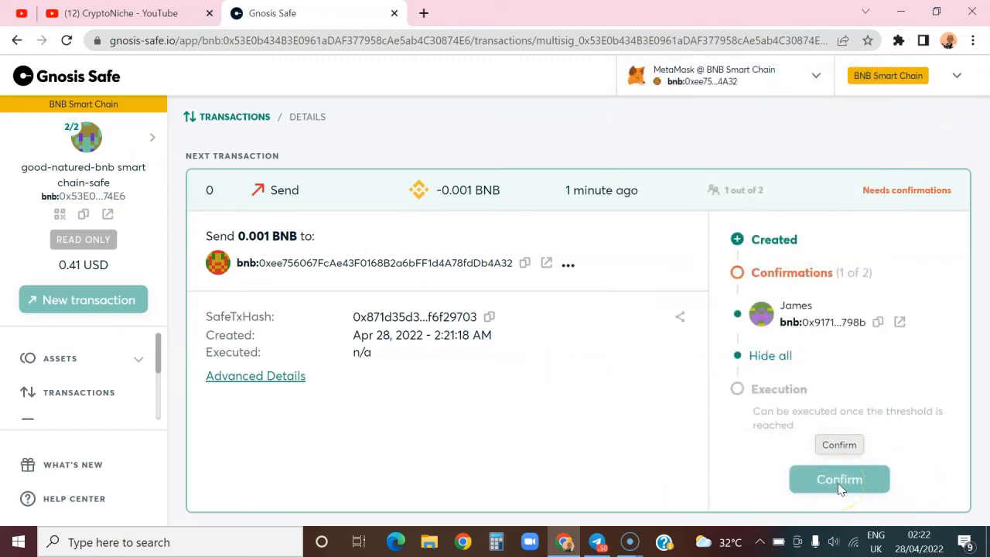
Switch the active MetaMask account to Gnosis Tutorial and check the pending transaction's confirmation option.
click(898, 41)
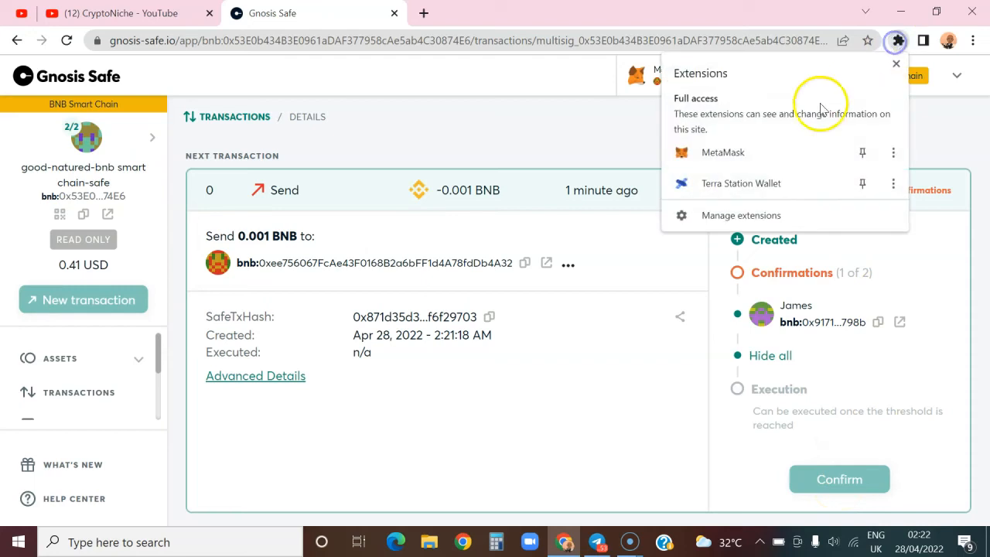
click(779, 148)
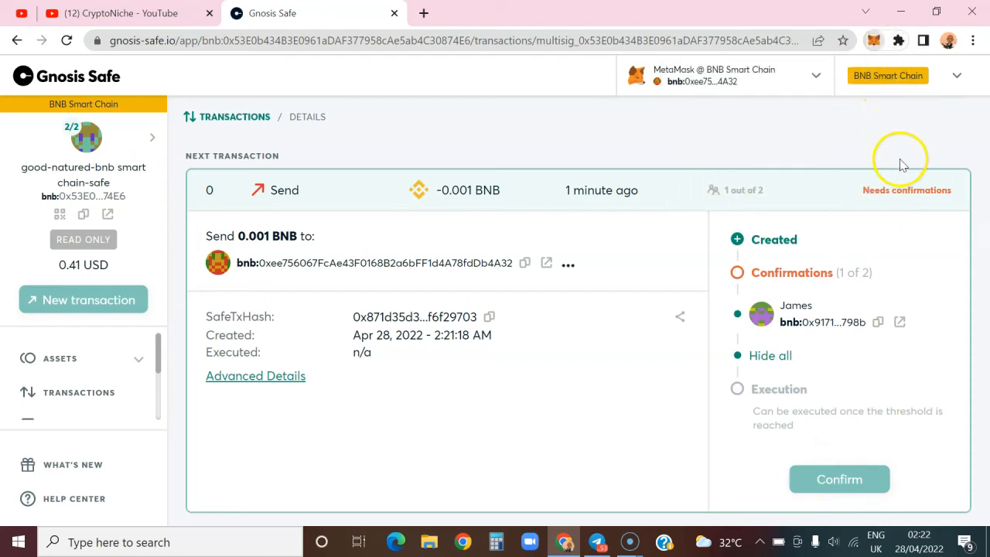
click(859, 81)
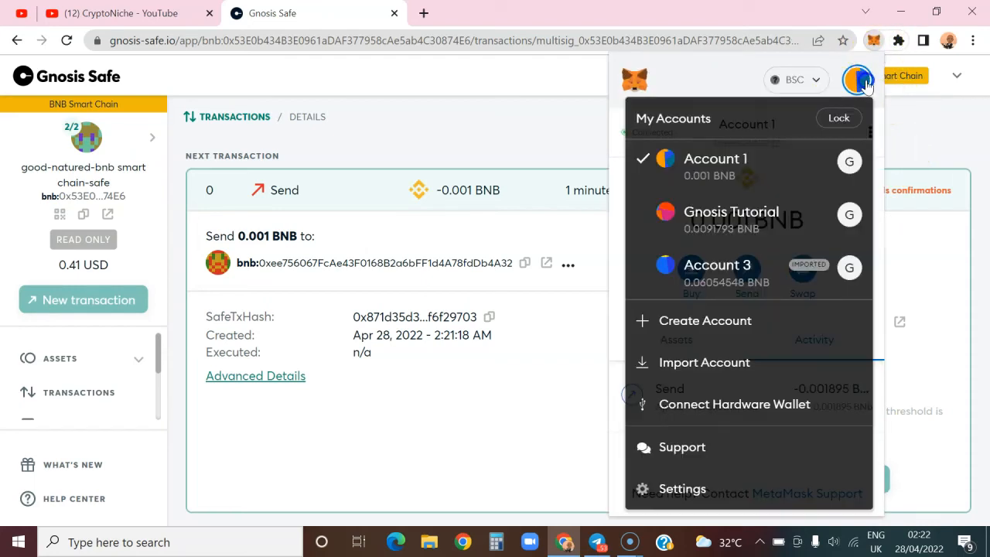
click(746, 211)
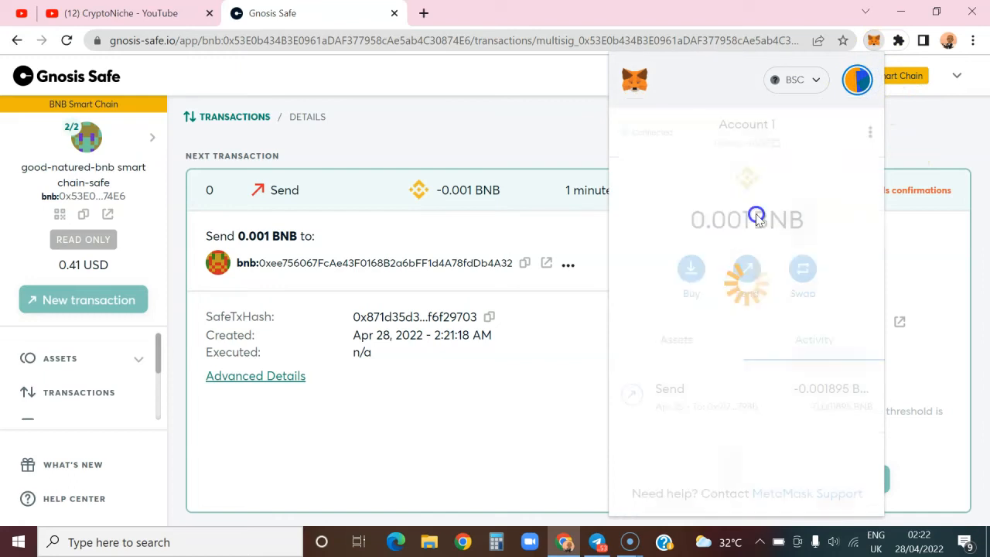
click(576, 337)
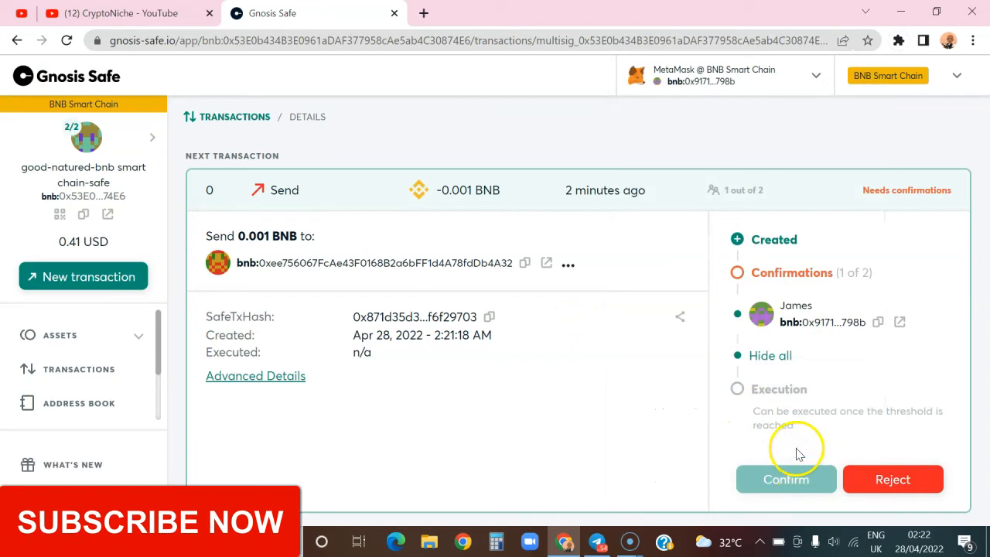
Make Account 3 the active MetaMask account and return to the pending transaction's details.
click(898, 41)
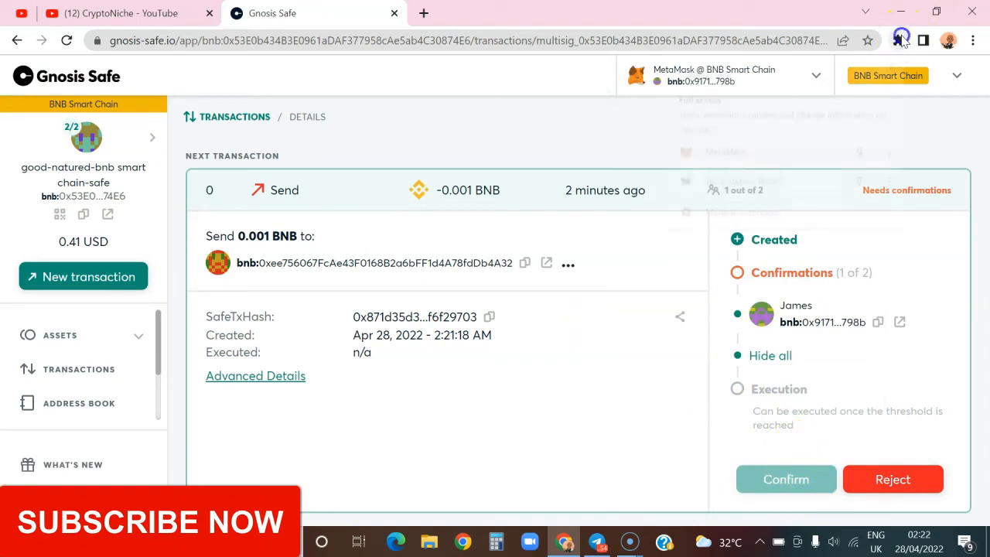
click(772, 147)
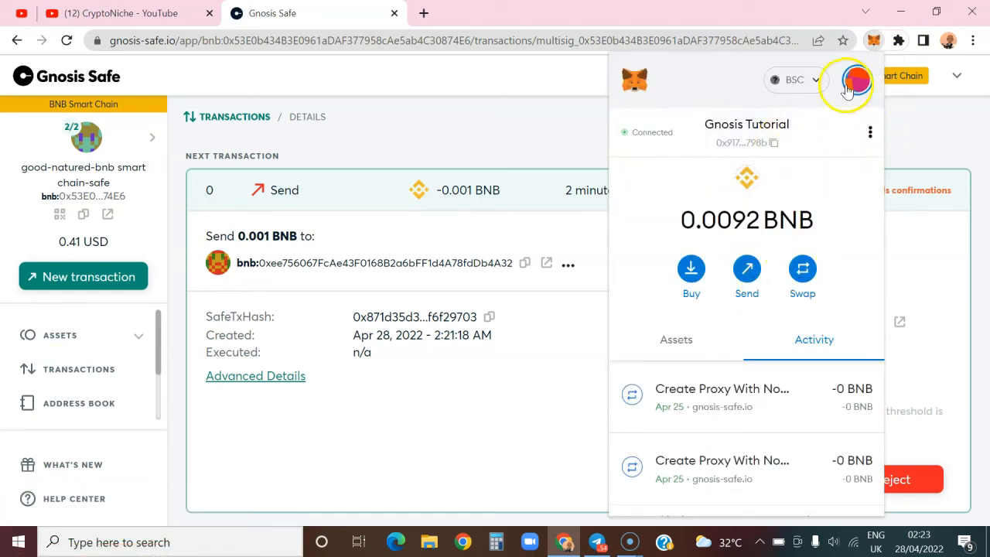
click(856, 81)
click(714, 299)
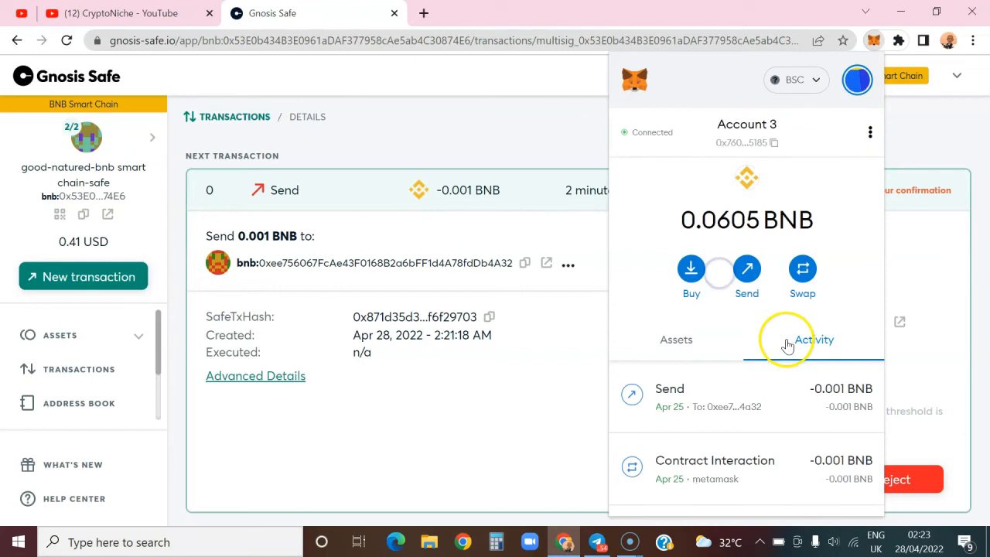
click(565, 354)
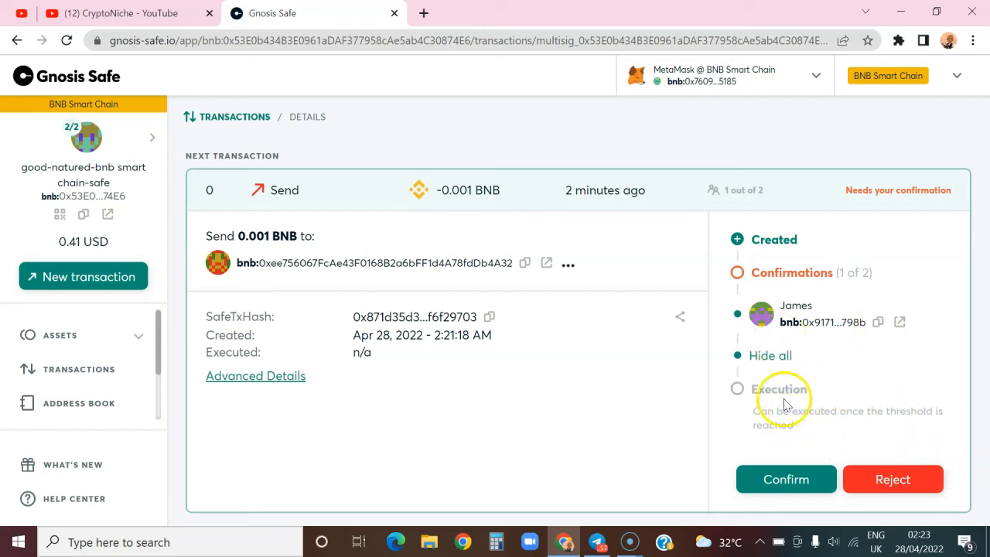
Confirm the pending 0.001 BNB Safe transaction with execution enabled, and approve it in MetaMask from Account 3.
click(796, 477)
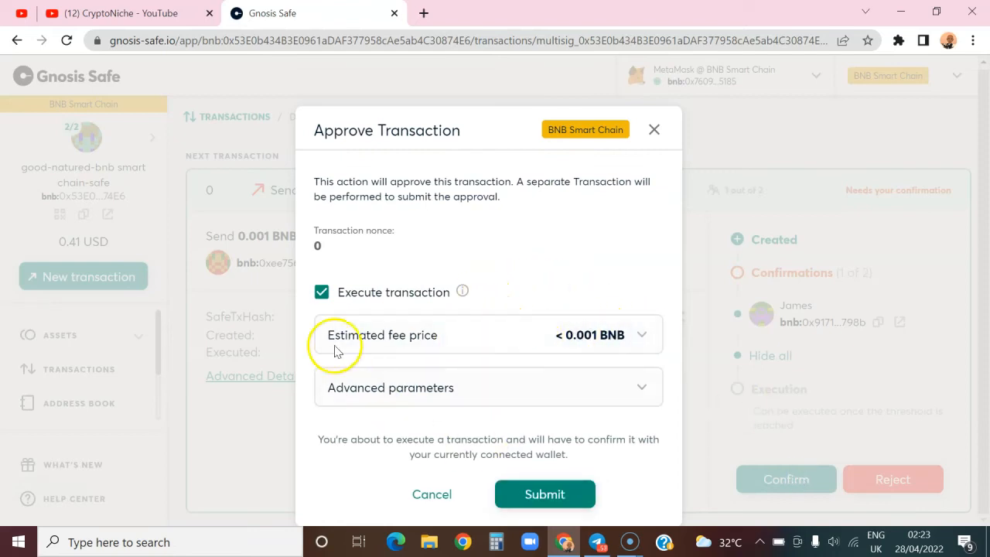
click(545, 495)
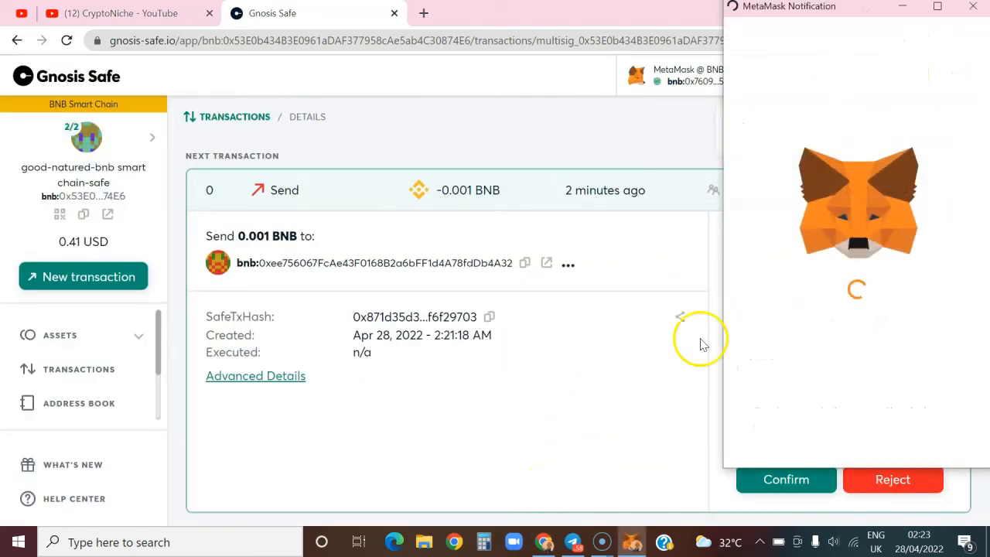
scroll(857, 317, down, 3)
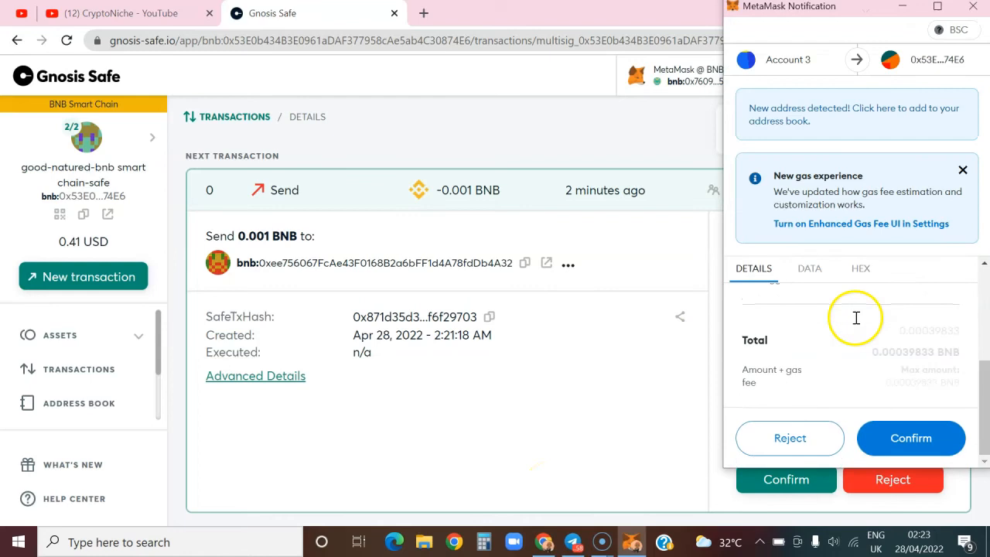
click(917, 450)
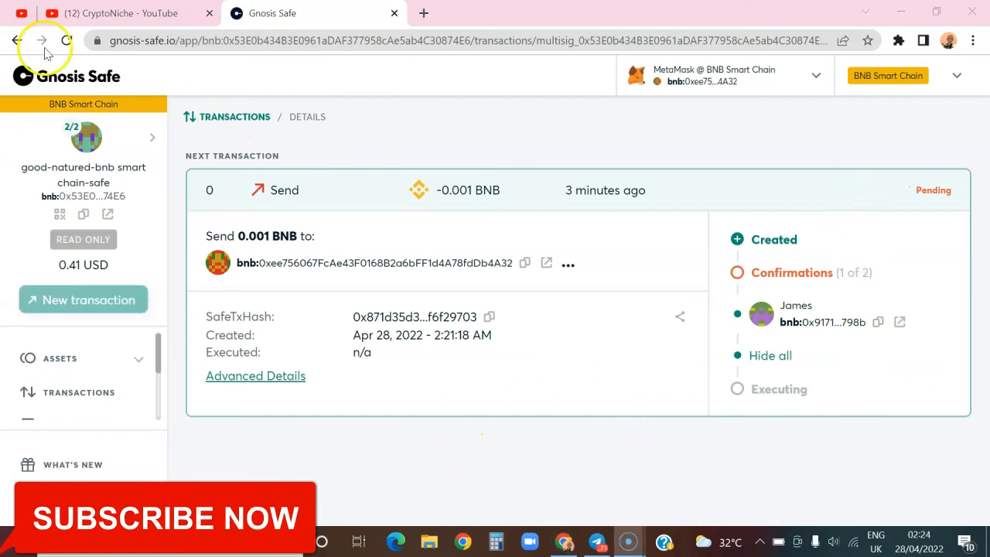
Reload the Safe transaction page and check Account 1's BNB balance and activity in MetaMask's expanded view.
click(67, 41)
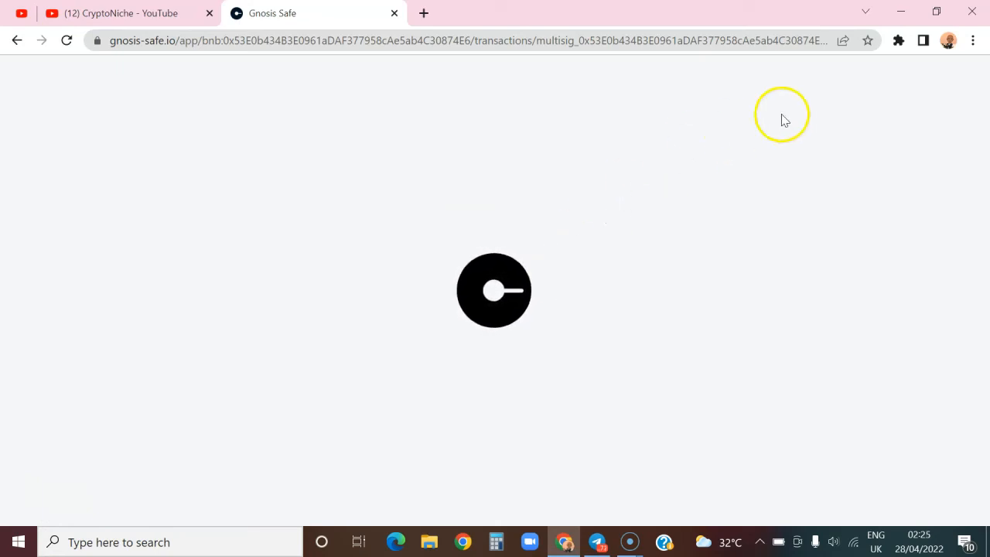
click(897, 43)
click(765, 158)
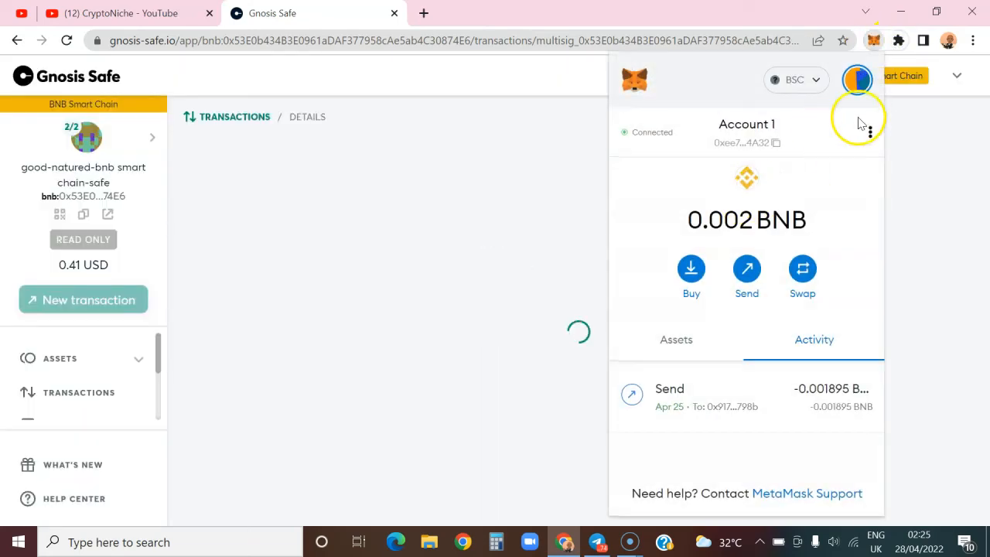
click(868, 139)
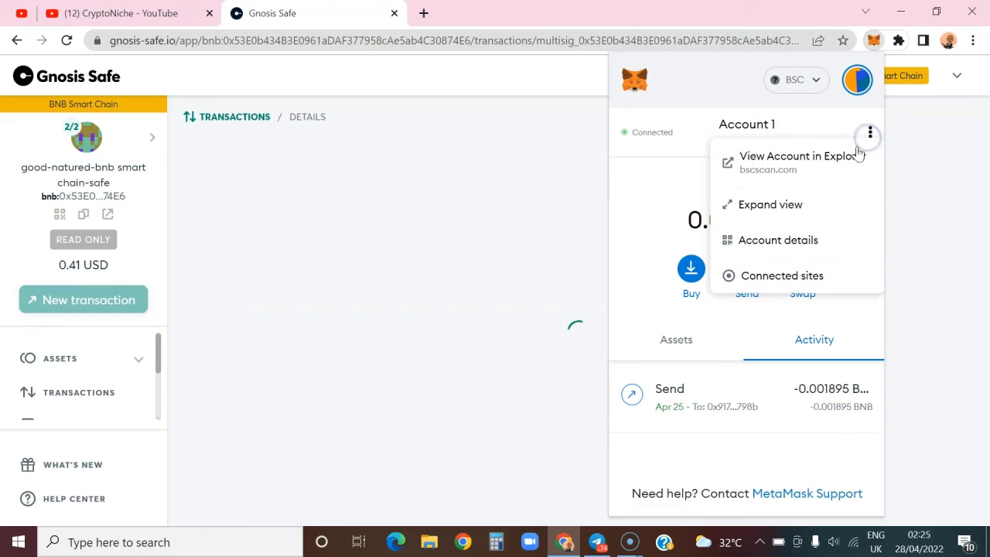
click(792, 205)
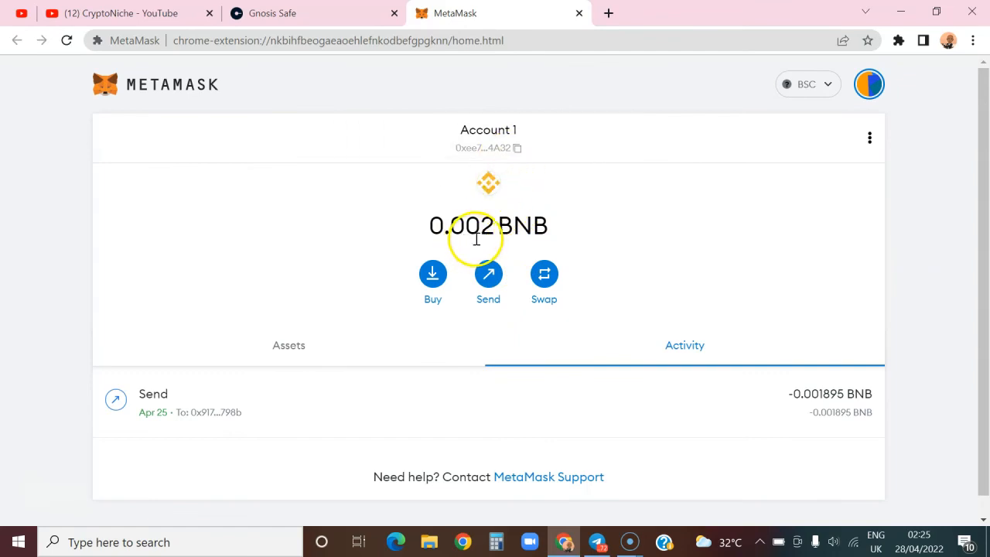
drag(493, 235, 427, 234)
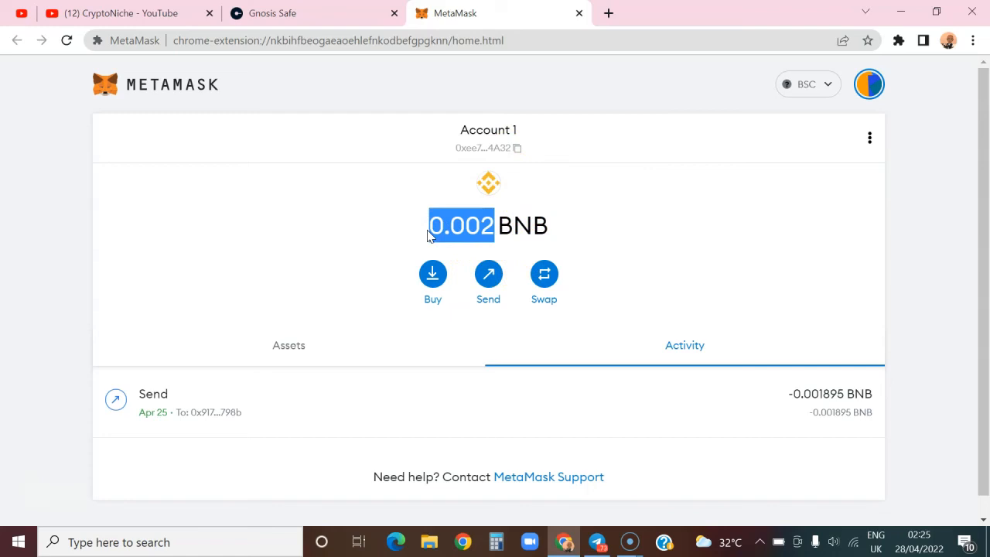
scroll(681, 263, down, 1)
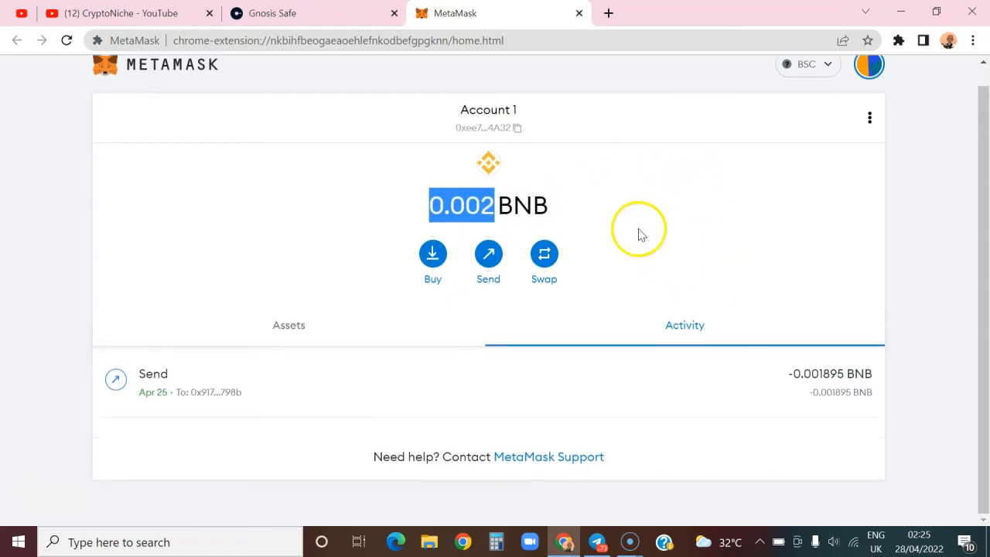
View Account 1 on BscScan and return to the Safe to check the transaction's execution status.
click(869, 117)
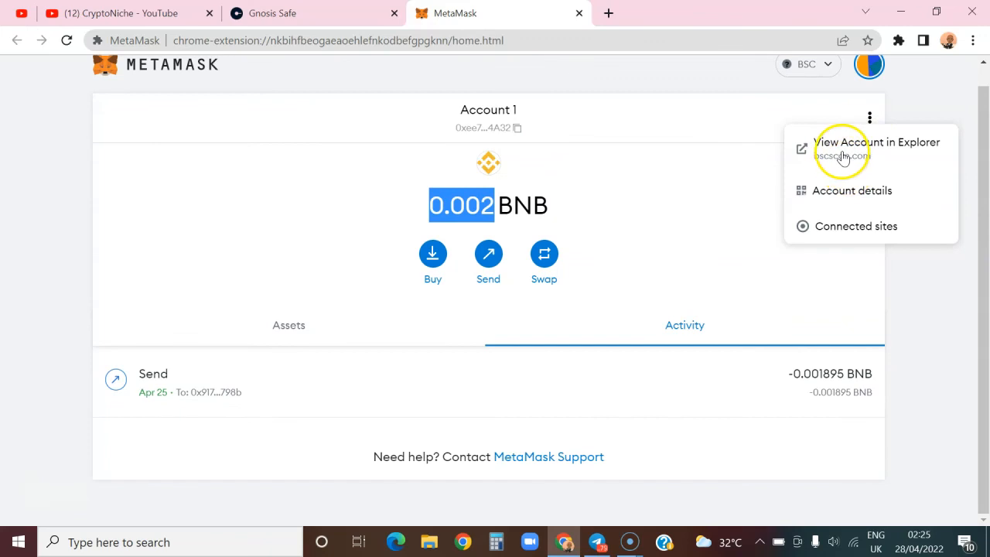
click(843, 155)
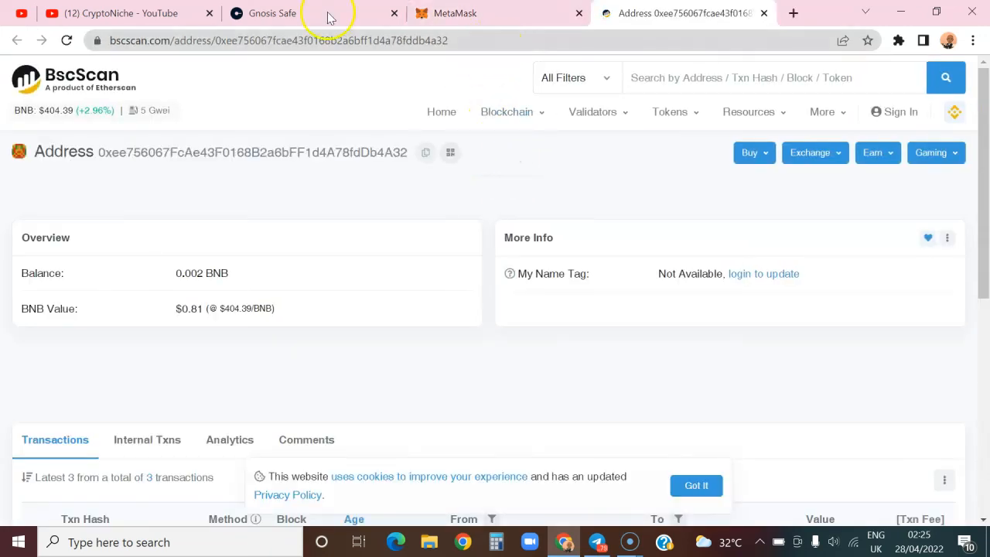
click(328, 16)
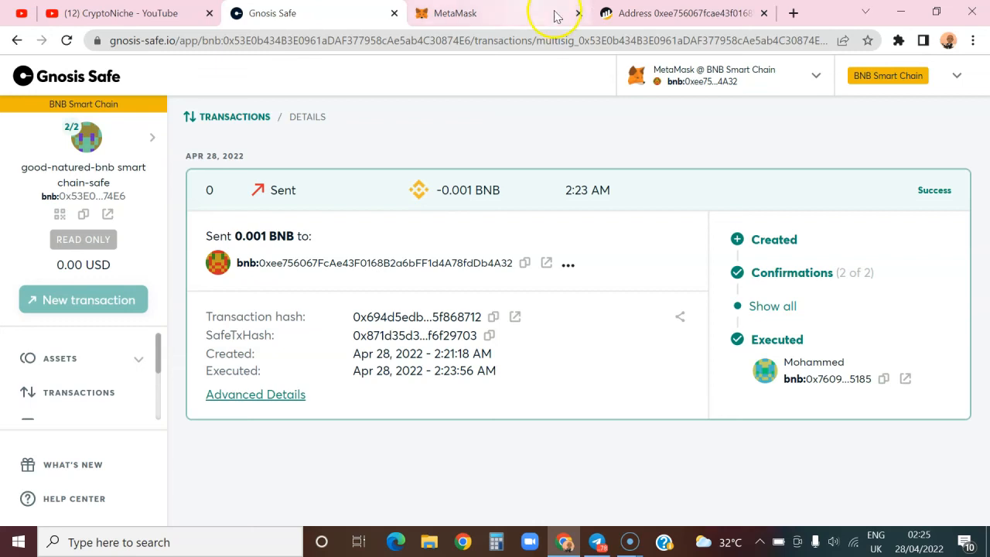
Examine Account 1's regular and internal transactions on BscScan for the Safe transfer, and return to the Safe's transaction details.
click(654, 13)
scroll(370, 237, down, 1)
scroll(369, 236, down, 1)
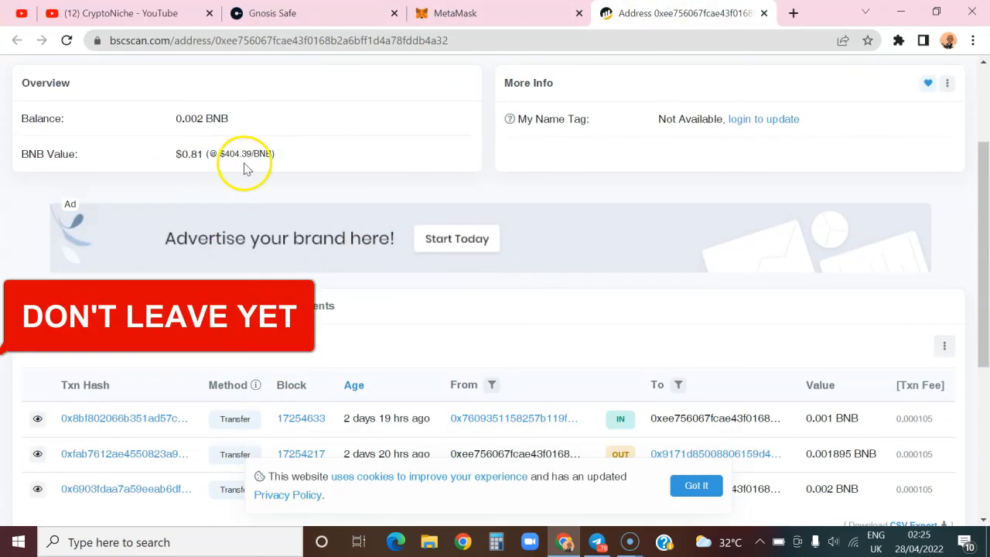
scroll(336, 233, down, 3)
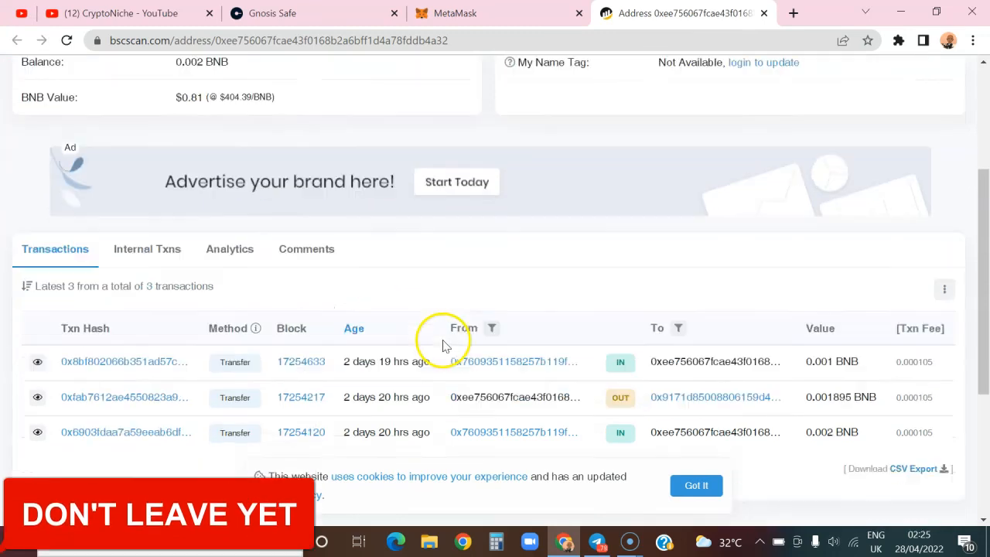
scroll(159, 116, up, 3)
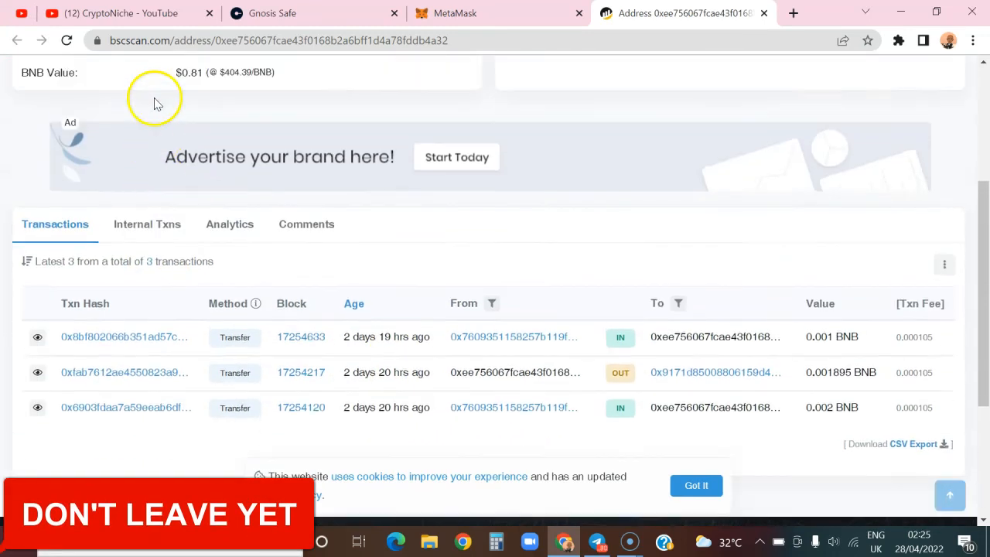
click(153, 306)
scroll(478, 345, down, 2)
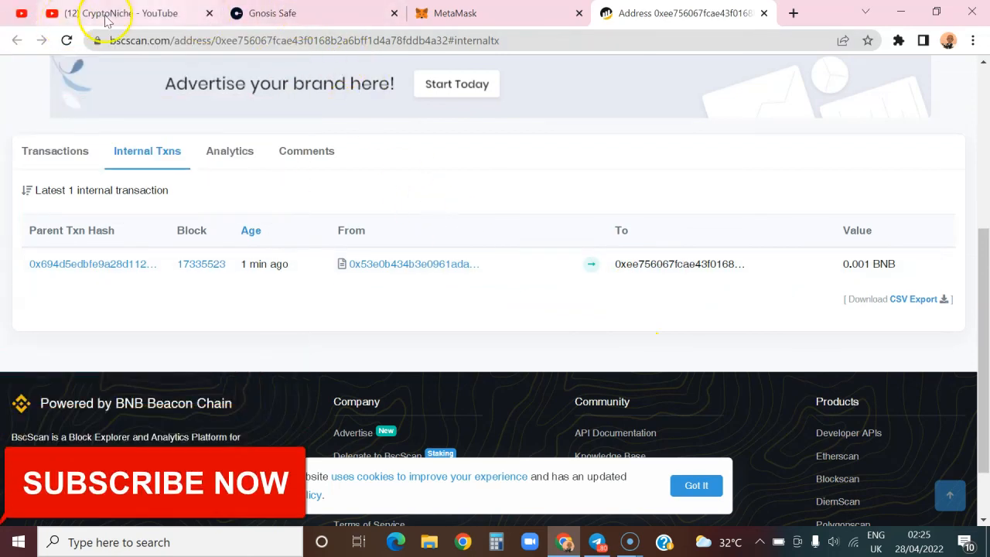
click(482, 13)
click(332, 13)
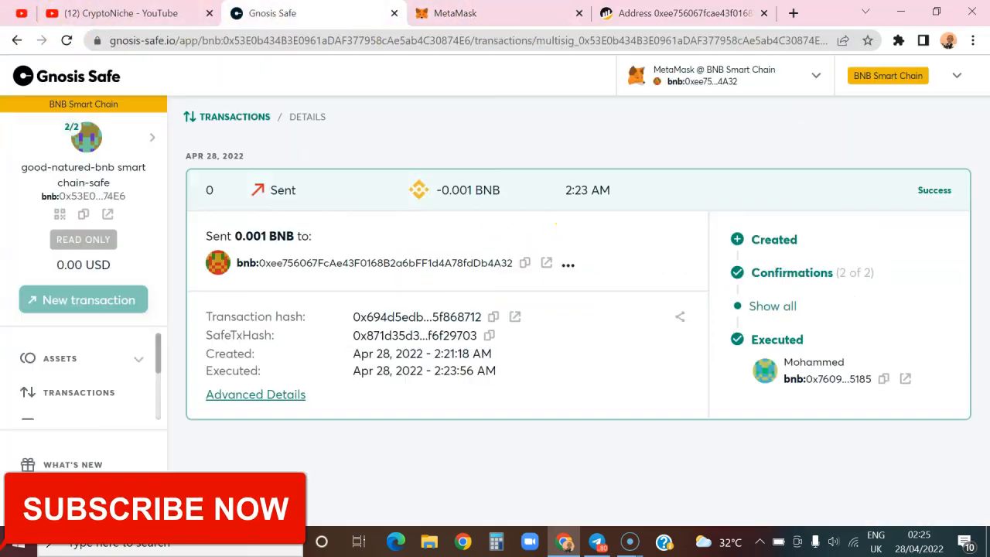